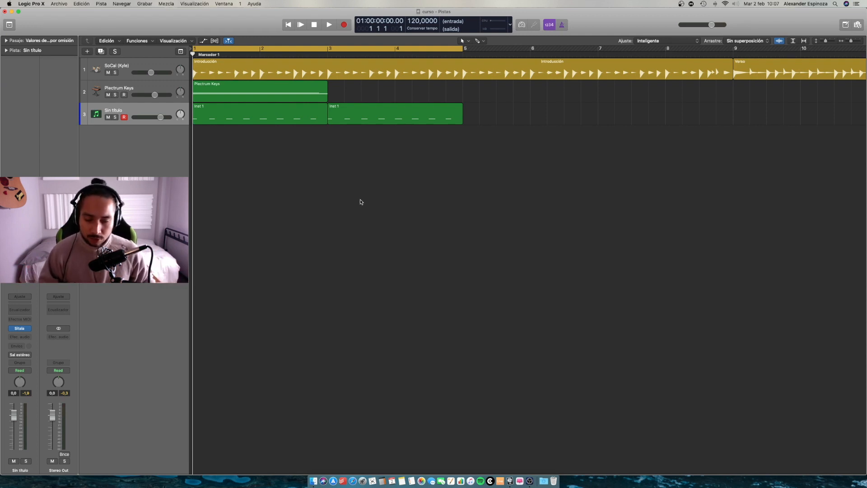
Step: Play back the whole arrangement, then select the SoCal drum track and play from the beginning
key("space")
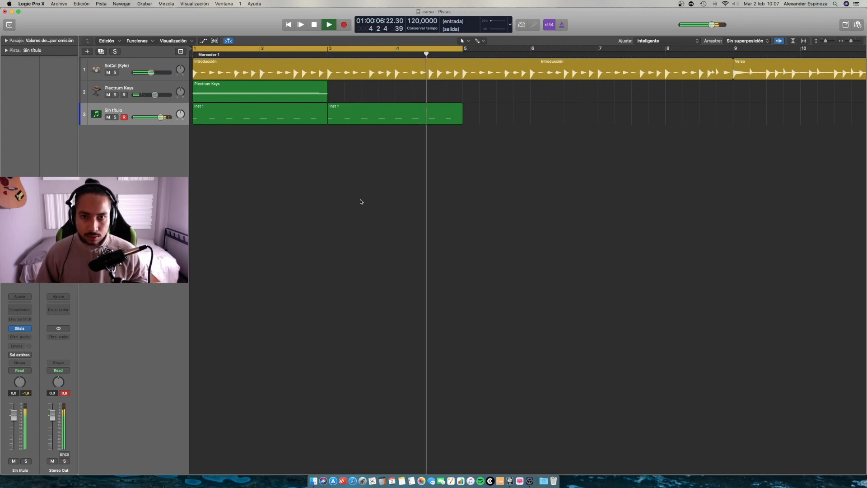
key("space")
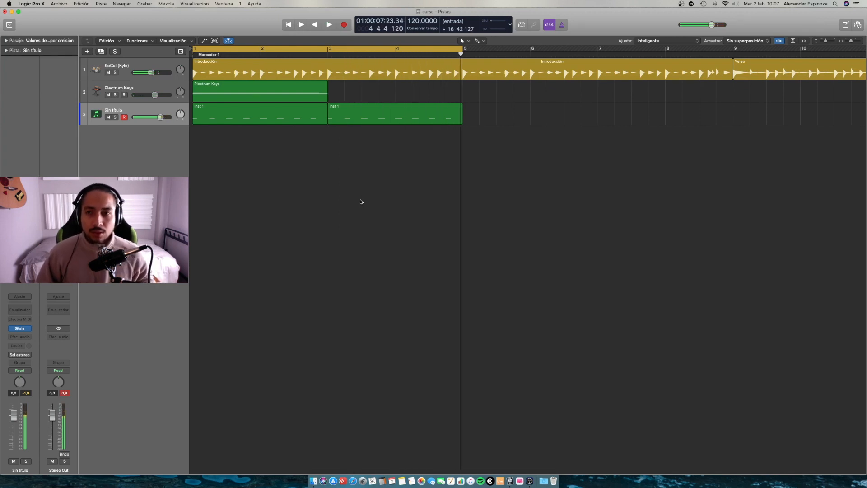
left_click(155, 67)
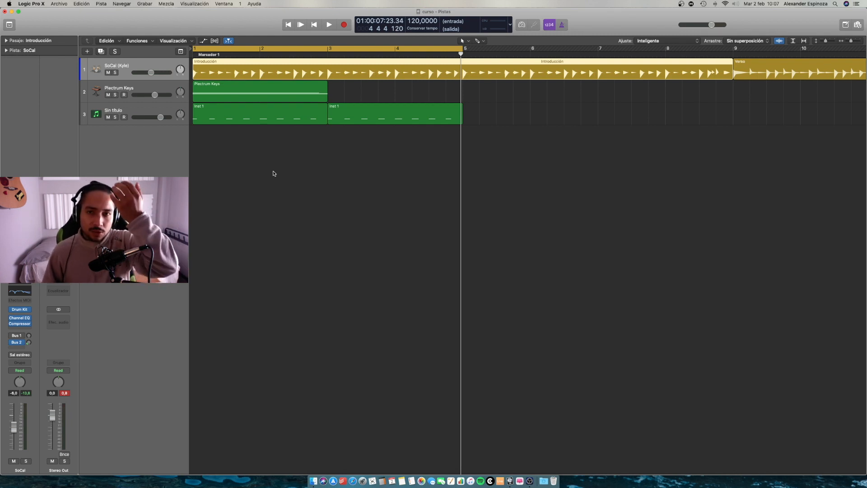
key("Return")
key("space")
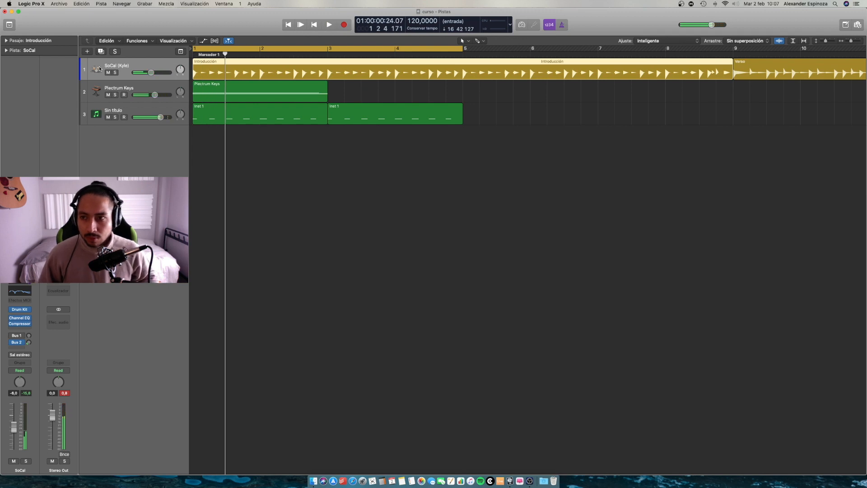
Step: Try to isolate the SoCal drum track by soloing it during playback from the beginning
left_click(116, 73)
key("Return")
key("space")
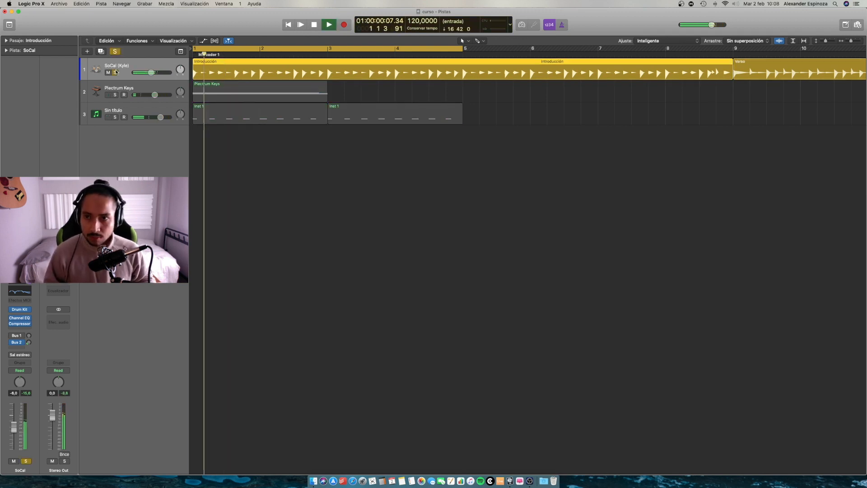
left_click(115, 73)
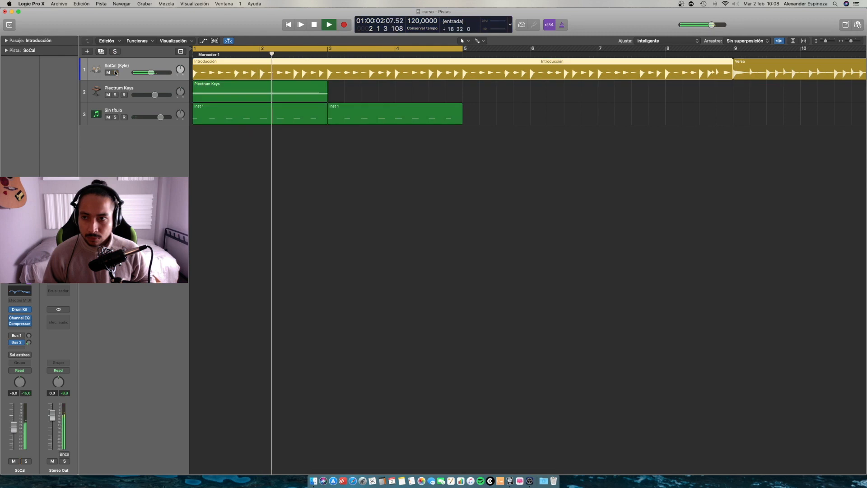
Step: Mute the Plectrum Keys and Sin título tracks and stop playback
left_click(108, 95)
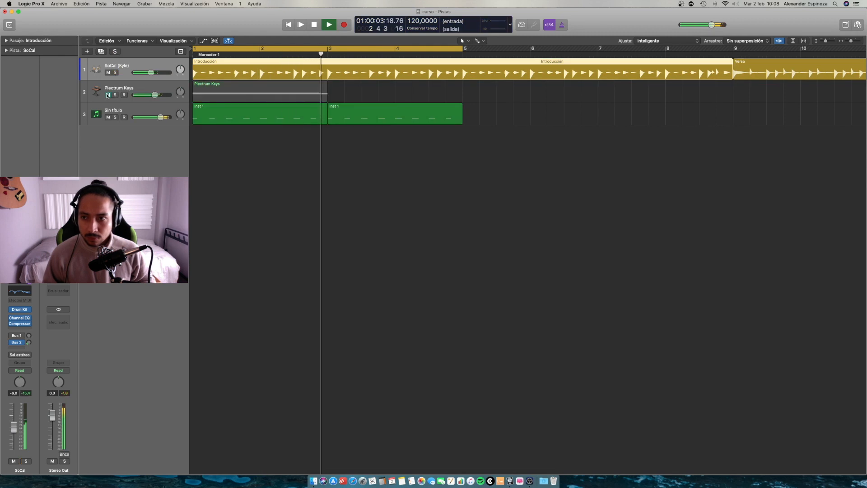
left_click(108, 117)
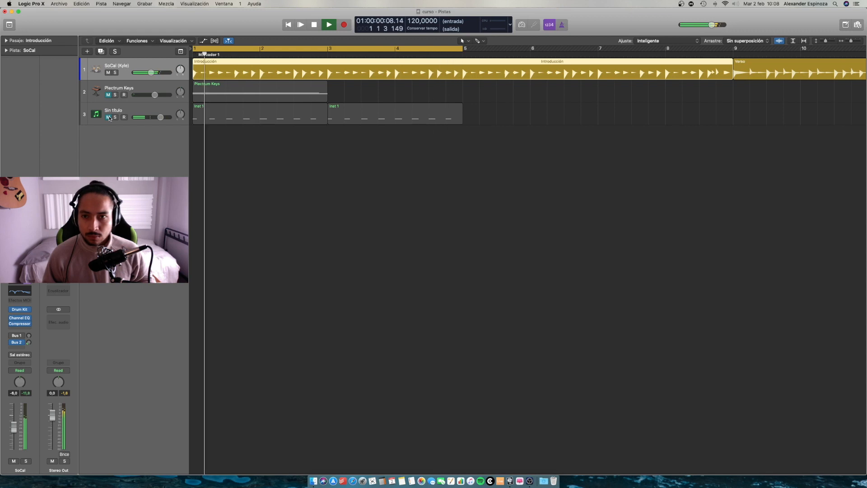
key("space")
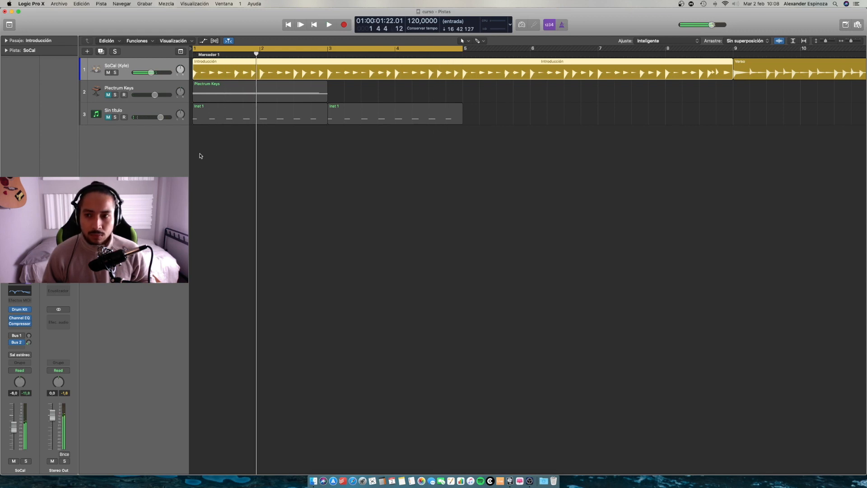
Step: Insert a stereo ChromaVerb reverb after the Compressor on the SoCal drum track's channel strip
left_click(217, 183)
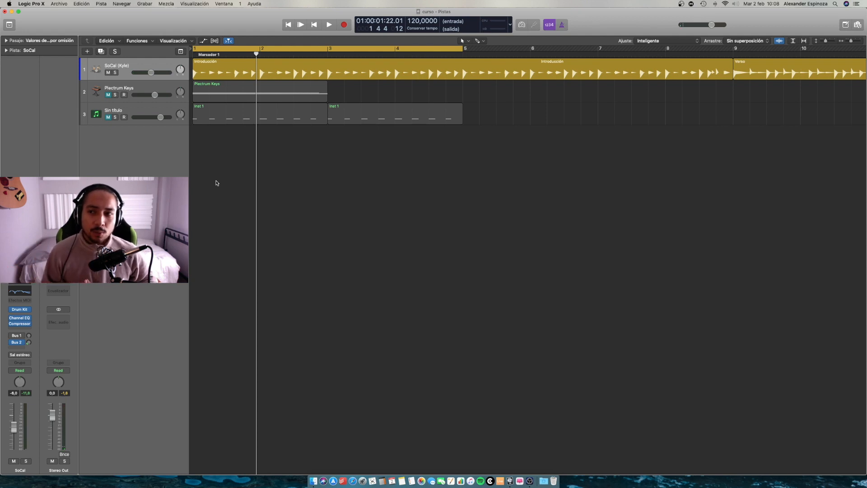
left_click(135, 67)
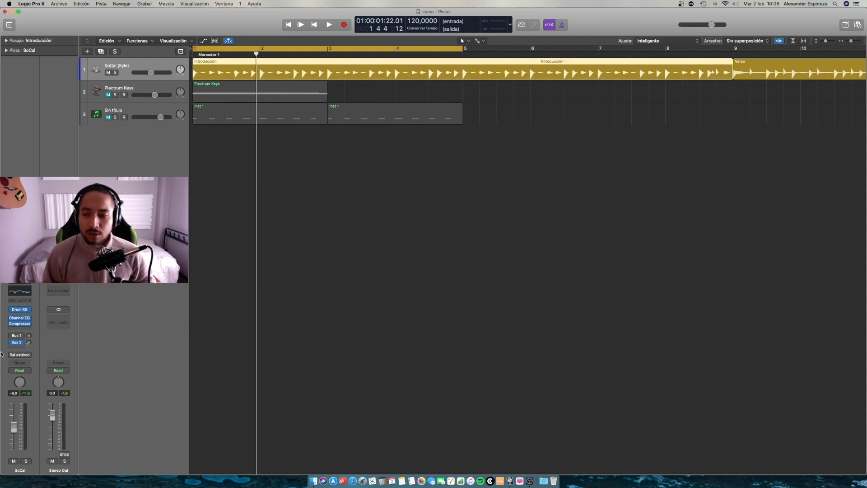
left_click(22, 336)
left_click(133, 345)
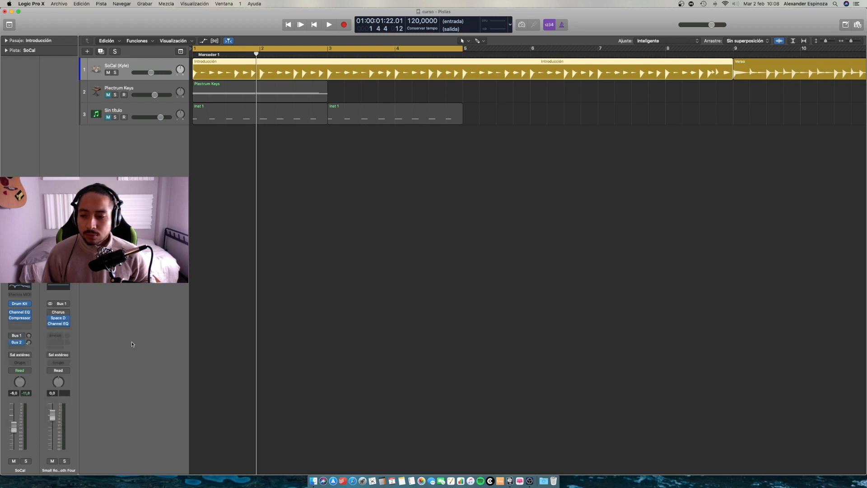
left_click(24, 325)
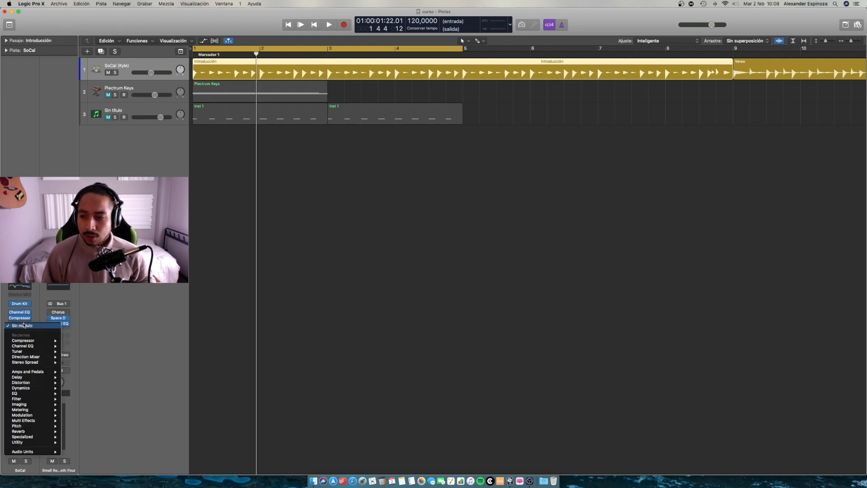
mouse_move(42, 398)
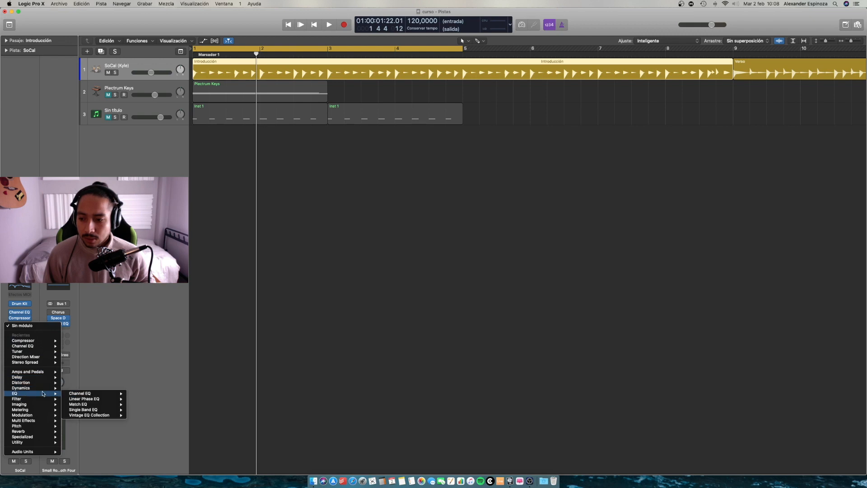
mouse_move(37, 434)
mouse_move(90, 431)
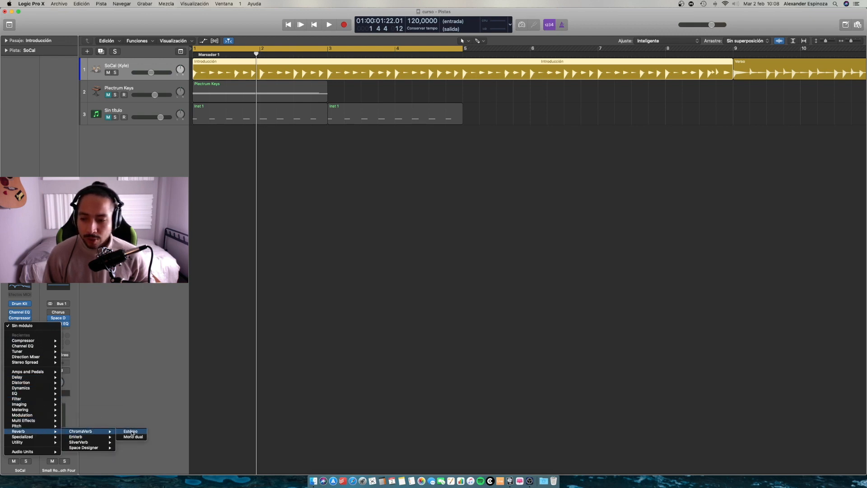
left_click(131, 431)
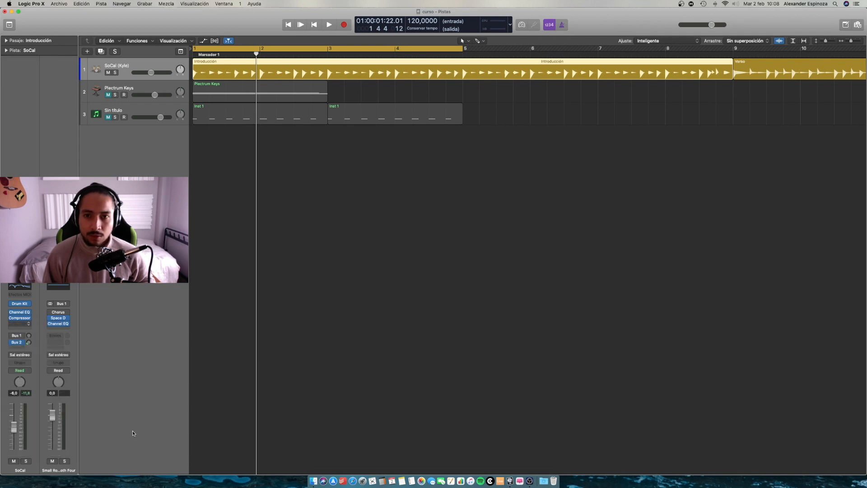
Step: Set ChromaVerb's room type to Concert Hall and play the drums to hear the reverb
left_click_drag(242, 32, 597, 112)
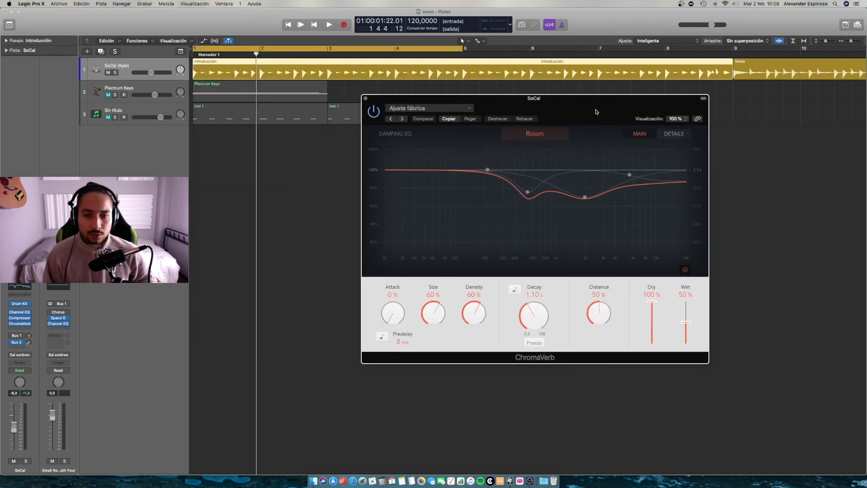
left_click(556, 136)
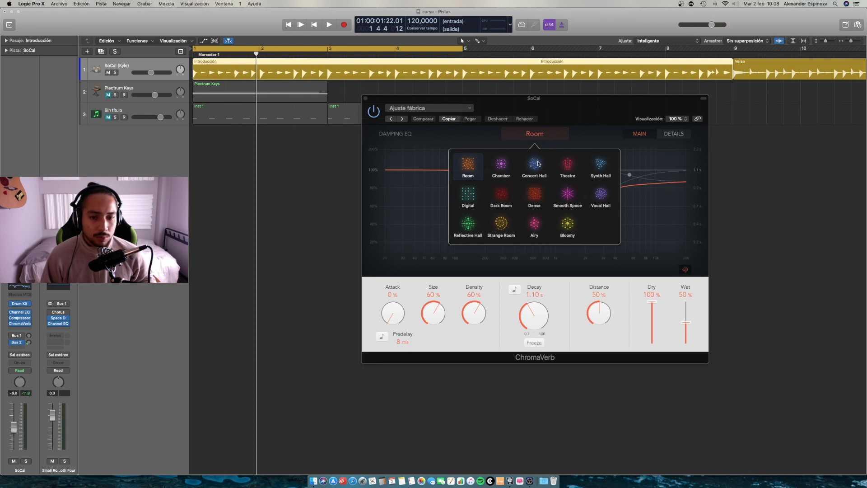
left_click(535, 164)
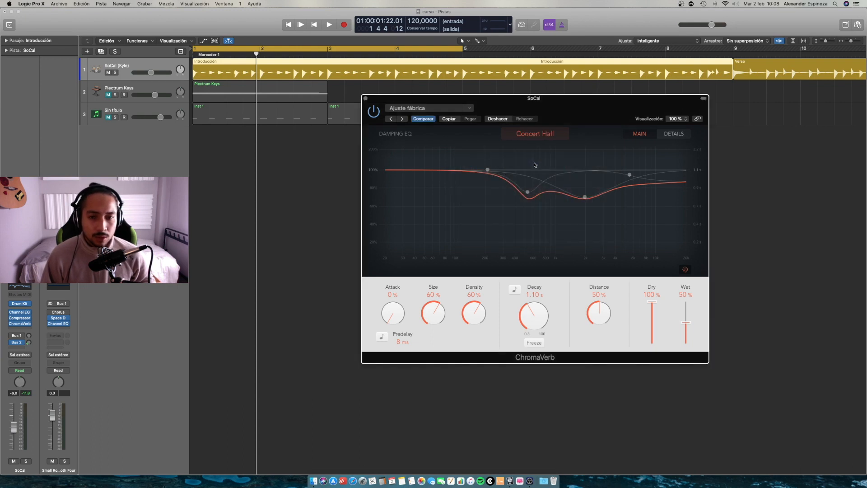
key("space")
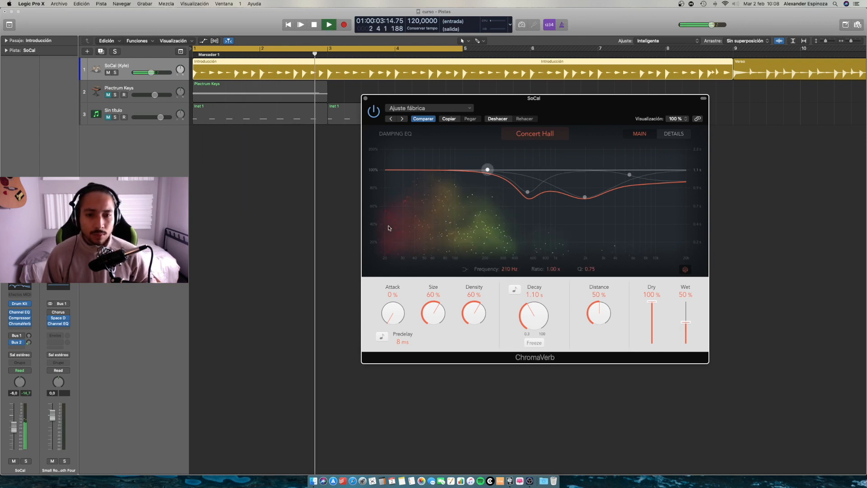
key("space")
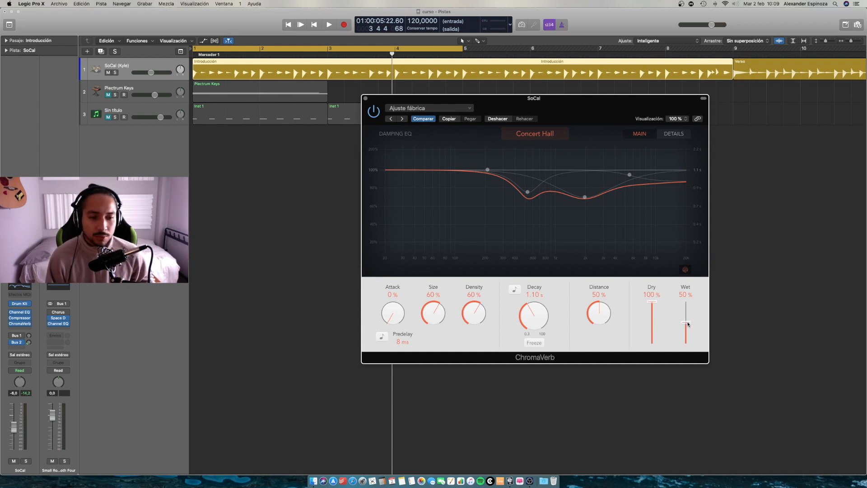
Step: Lower ChromaVerb's Wet level and its Dry level to 0% in turn, playing the drums with each setting
left_click_drag(687, 323, 694, 383)
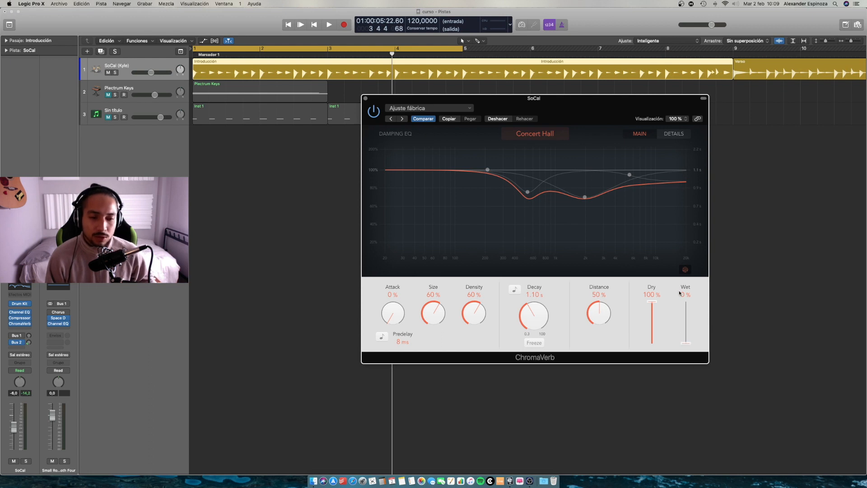
key("space")
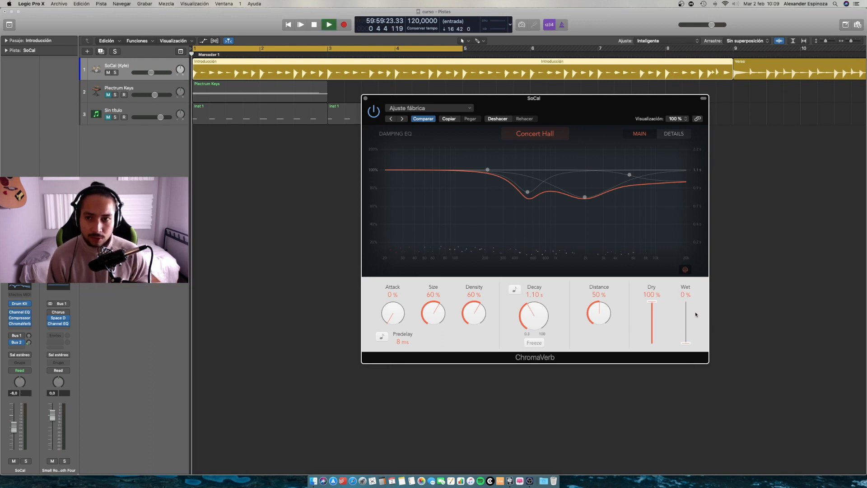
key("space")
left_click_drag(653, 301, 654, 347)
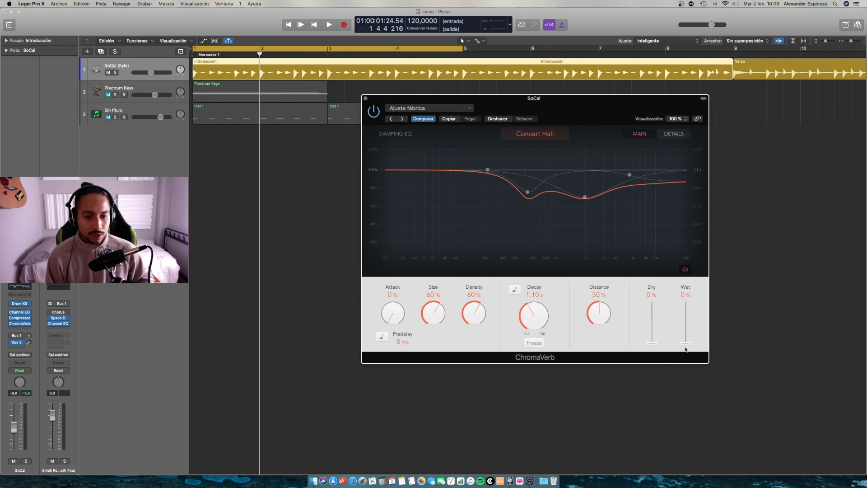
key("space")
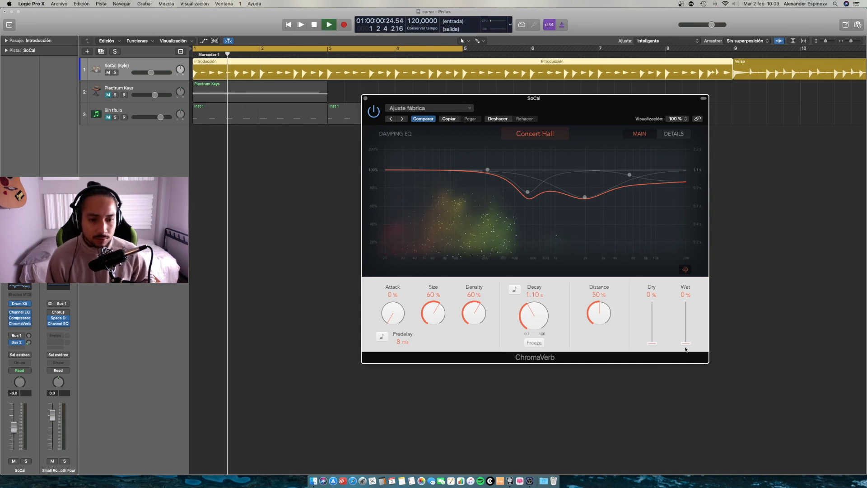
Step: Set ChromaVerb's Dry level to 100% and Wet level to 33% while the drums play, then stop playback
left_click_drag(686, 349, 684, 324)
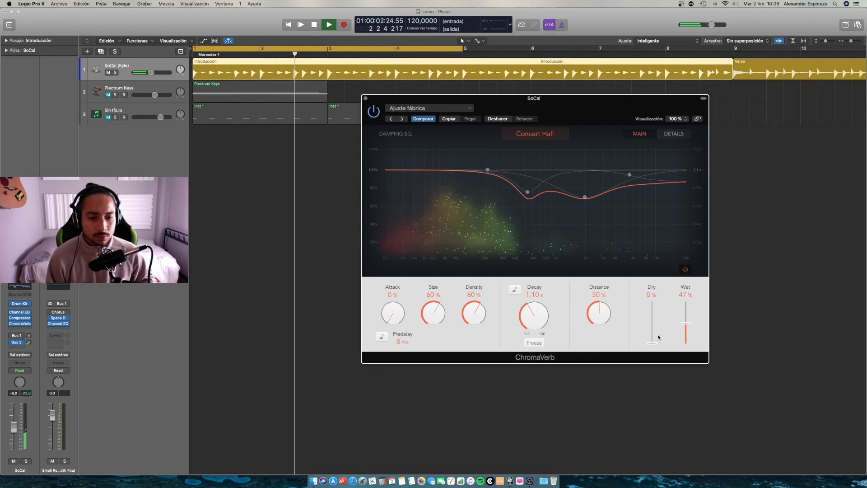
left_click_drag(651, 343, 652, 324)
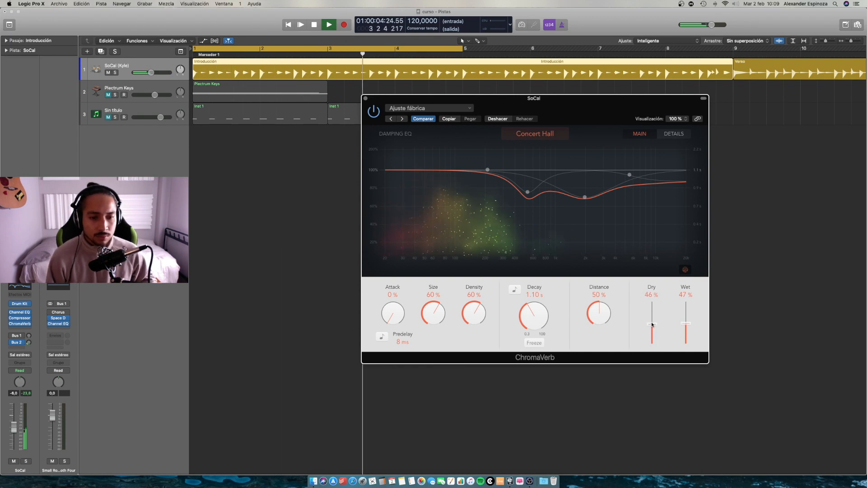
left_click_drag(652, 324, 655, 302)
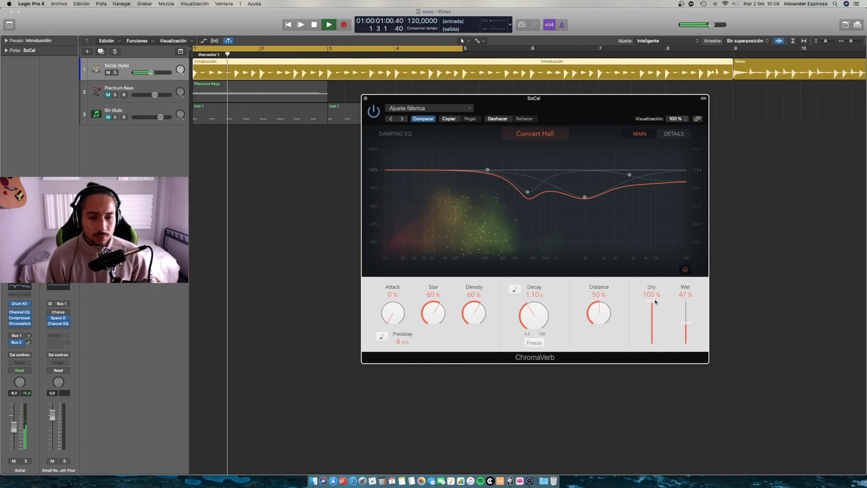
mouse_move(686, 324)
left_mouse_down()
mouse_move(686, 303)
mouse_move(685, 330)
left_mouse_up()
key("space")
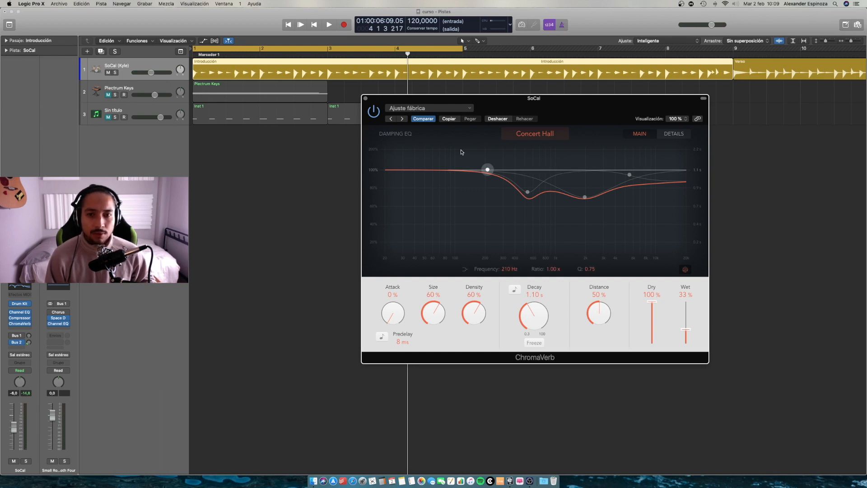
Step: Reduce the ChromaVerb window to its controls below the tracks and set the Wet level to 43%
left_click(703, 98)
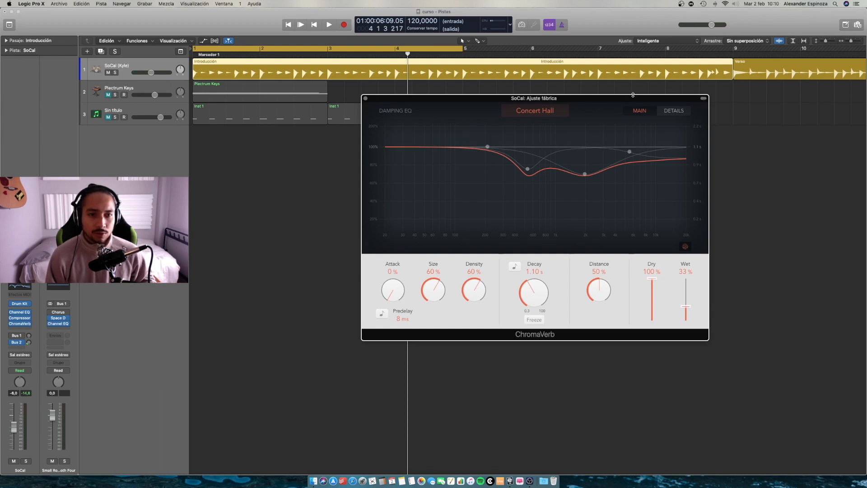
left_click_drag(633, 95, 615, 136)
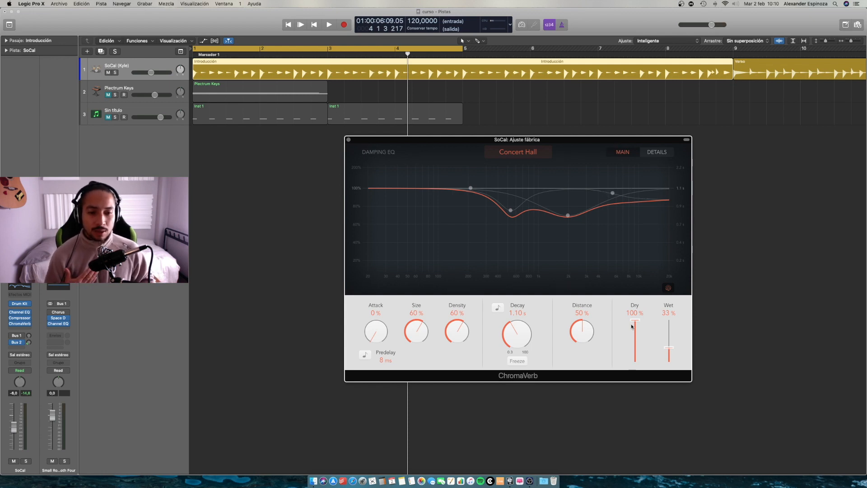
mouse_move(635, 321)
left_mouse_down()
mouse_move(636, 361)
mouse_move(645, 308)
left_mouse_up()
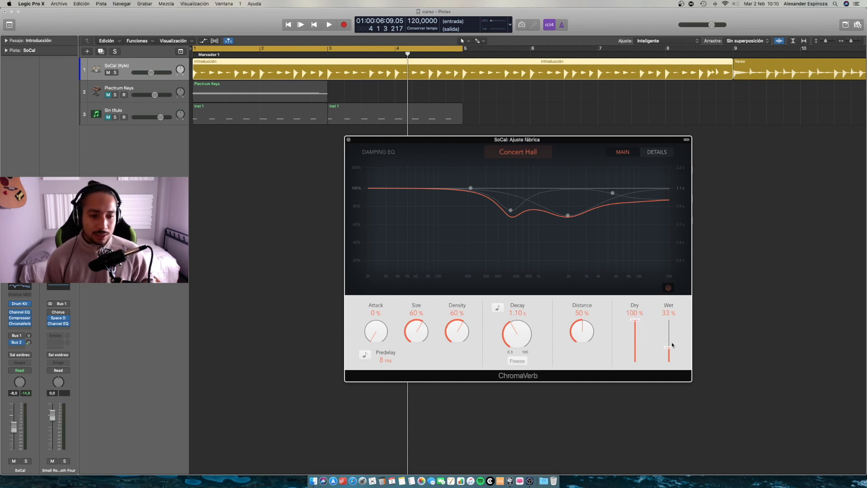
left_click_drag(668, 350, 671, 346)
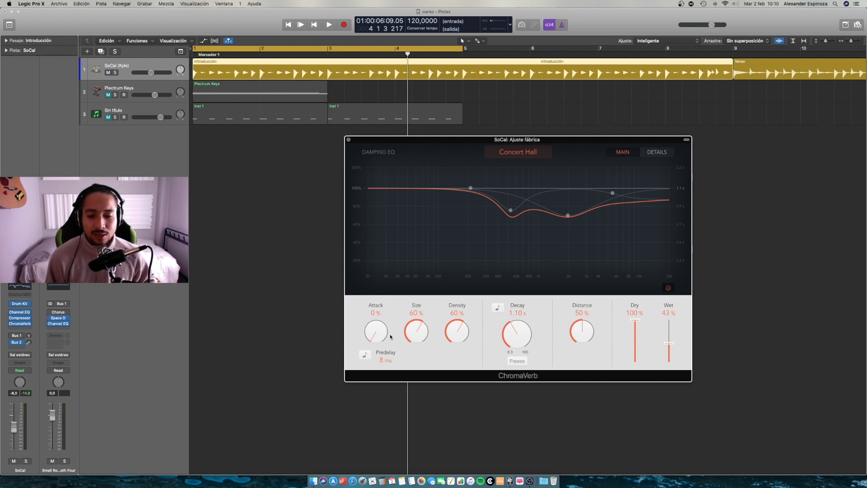
Step: Set ChromaVerb's Attack to 89% and play the drums to hear the setting
left_click_drag(374, 338, 373, 332)
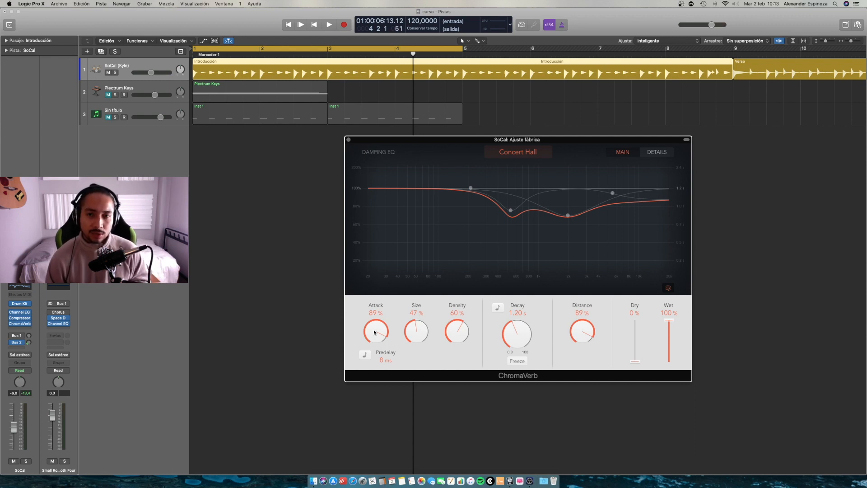
key("space")
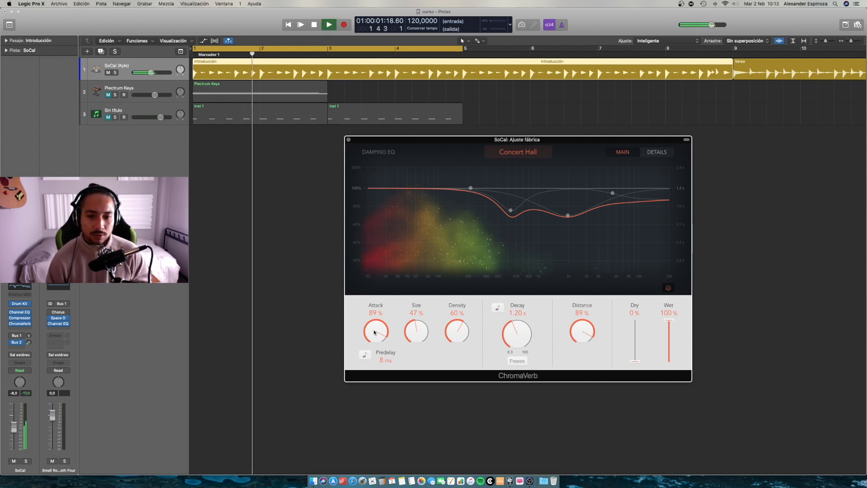
Step: Set ChromaVerb's Attack to 5% and play the drums from the beginning to hear the setting
key("space")
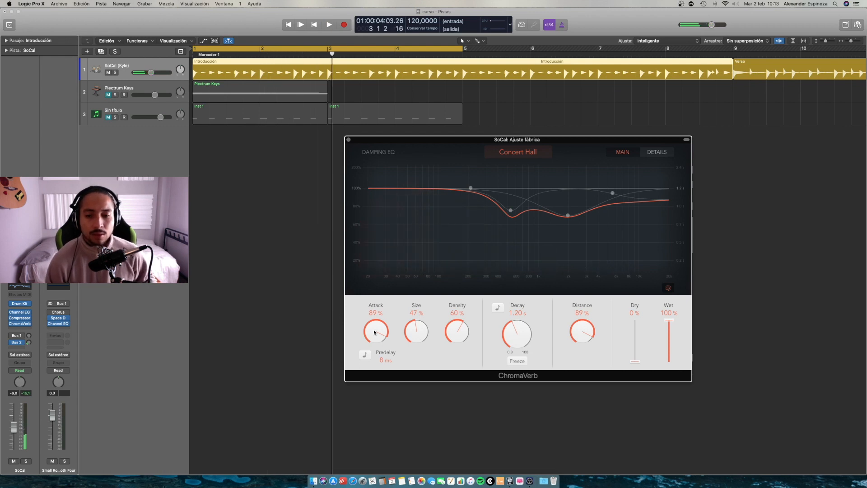
left_click_drag(375, 333, 381, 417)
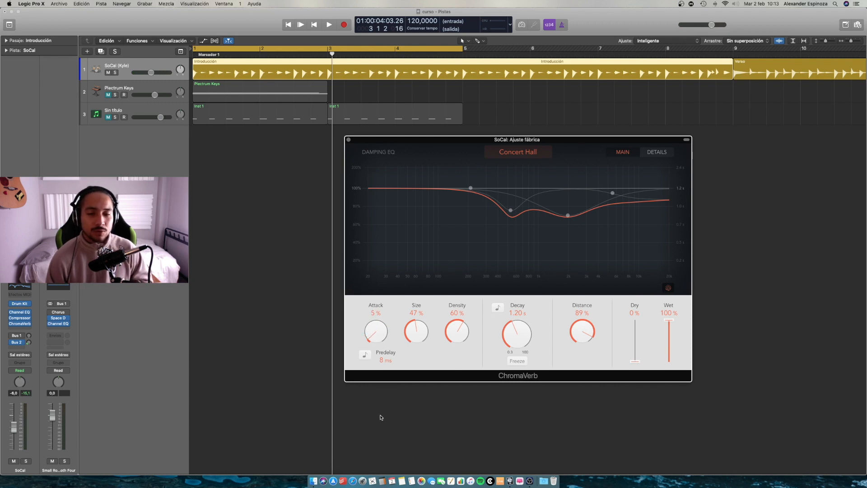
key("Return")
key("space")
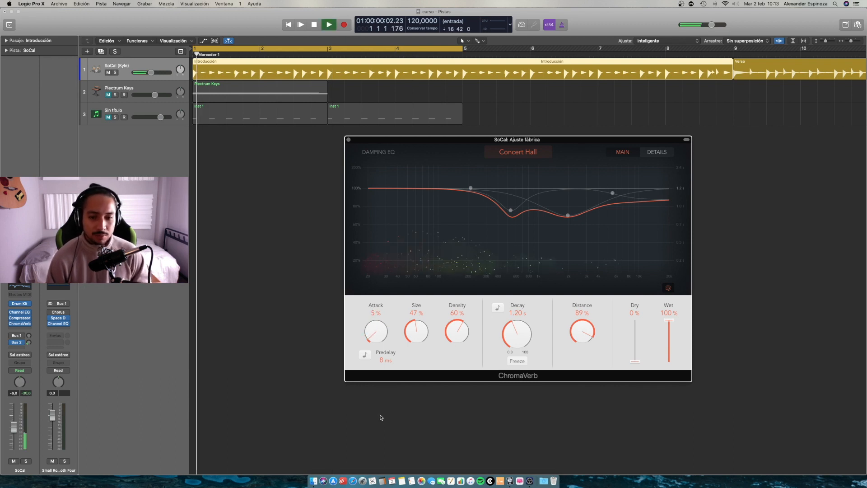
key("space")
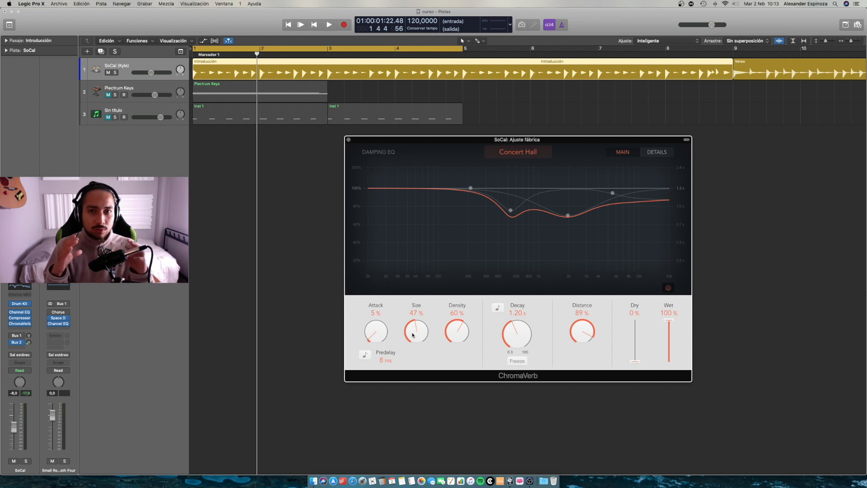
Step: Adjust ChromaVerb's Size to 32% and Density to 74% while the drums play, then stop playback
key("space")
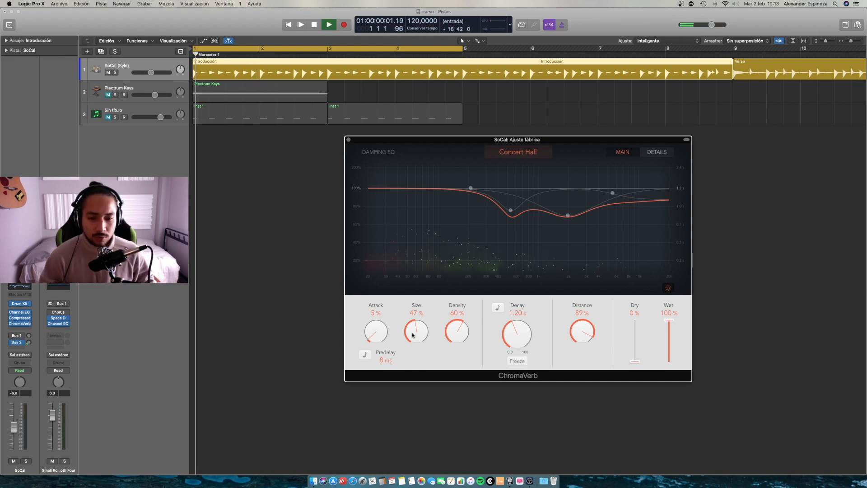
left_click_drag(413, 335, 425, 420)
left_click_drag(410, 370, 417, 308)
key("space")
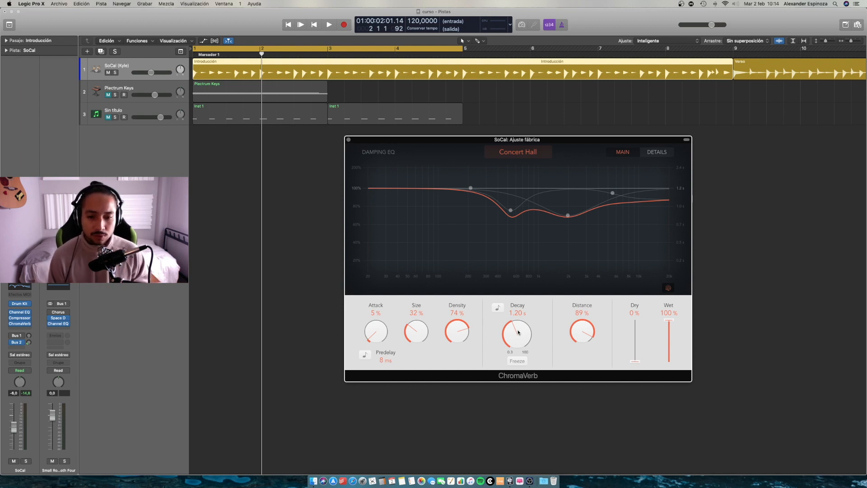
Step: Raise ChromaVerb's Decay to 100 s while the drums play, then stop playback and lower it to 0.87 s
key("space")
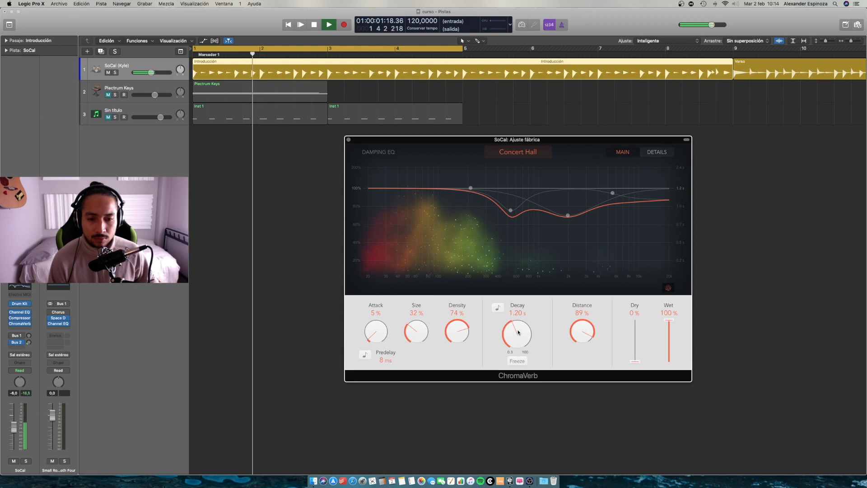
left_click_drag(518, 332, 526, 274)
key("space")
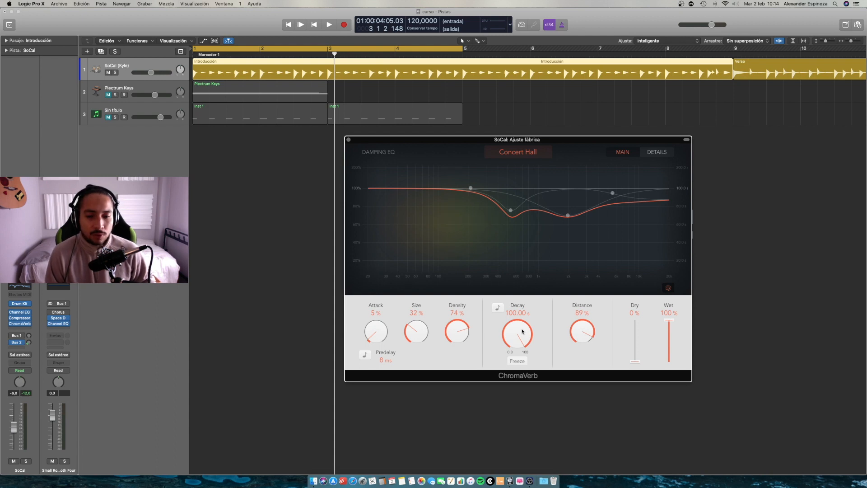
left_click_drag(522, 331, 534, 400)
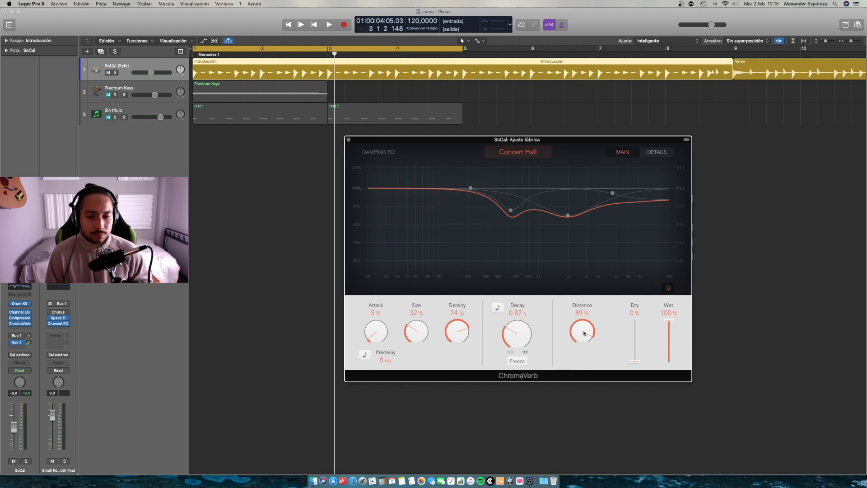
Step: Set ChromaVerb's Distance to 24% and Decay to 0.55 s while the drums play, then stop playback
key("space")
left_click_drag(584, 333, 584, 400)
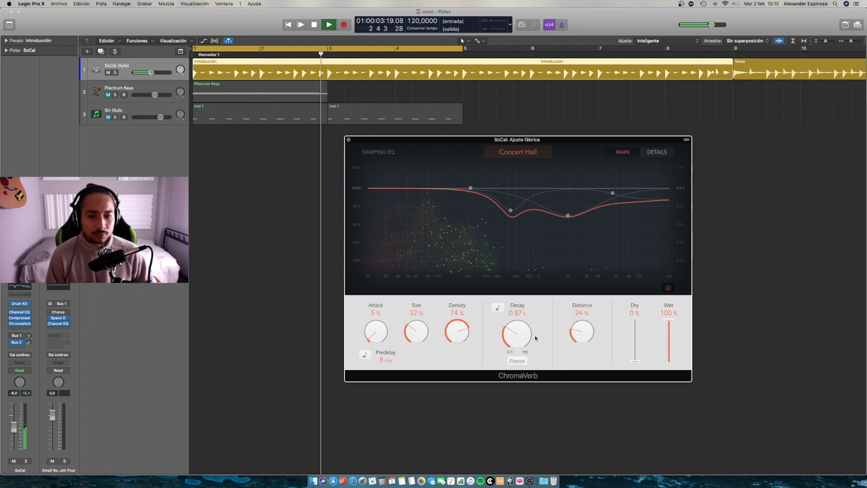
left_click_drag(524, 334, 532, 350)
key("space")
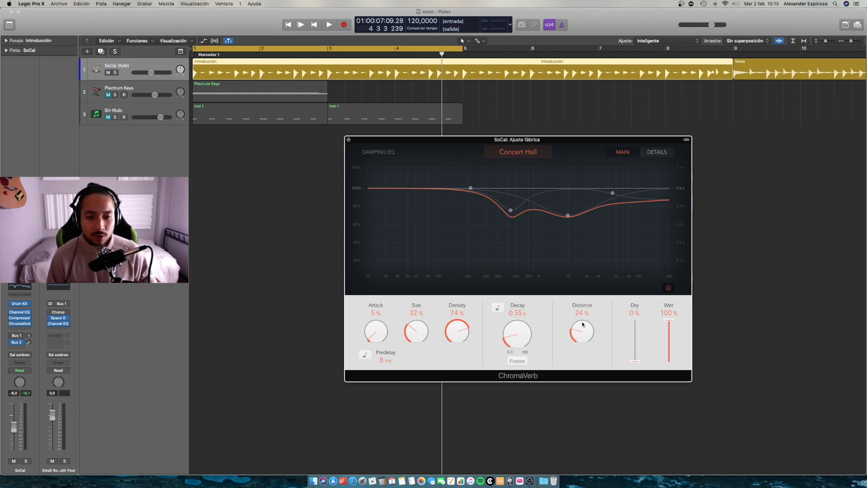
Step: Raise ChromaVerb's Distance to 100% and play the drums from the beginning twice to hear the setting
key("Return")
key("space")
left_click_drag(584, 331, 593, 243)
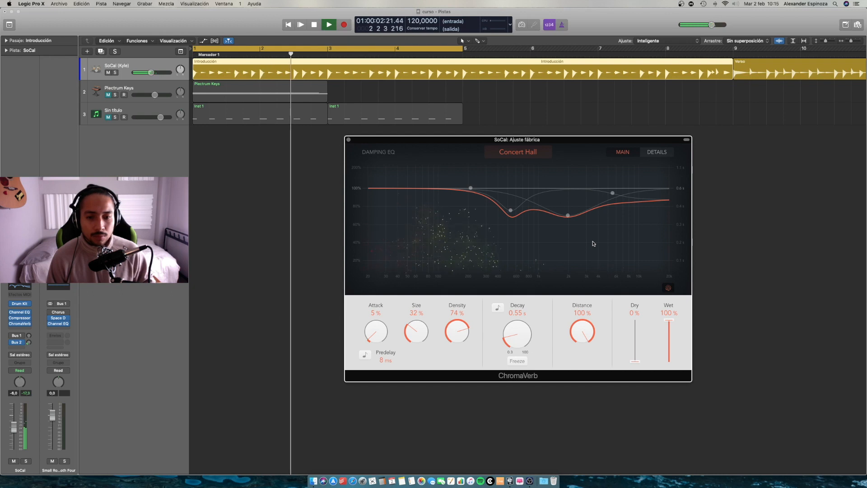
key("space")
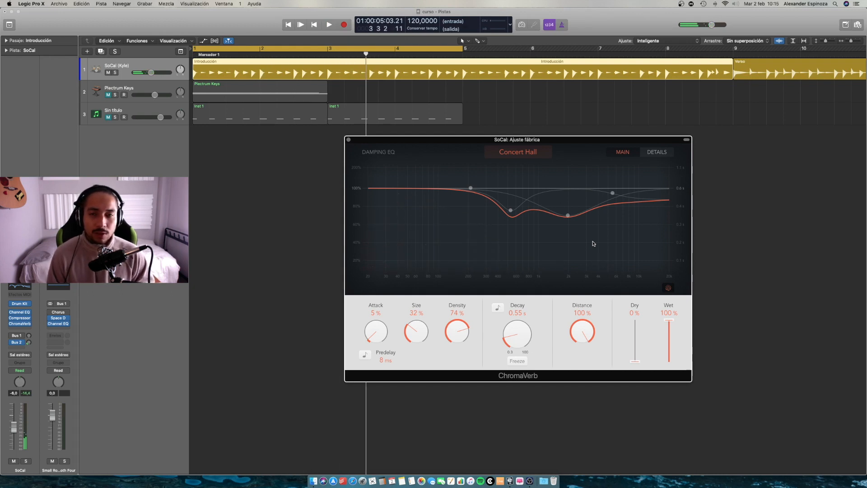
key("Return")
key("space")
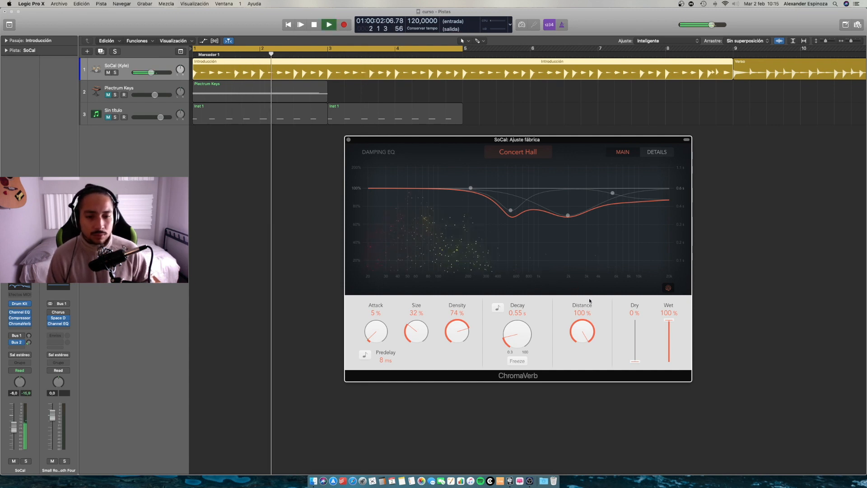
key("space")
Step: Lower ChromaVerb's Distance to 15% and play the drums from the beginning for comparison
left_click_drag(572, 339, 588, 419)
key("Return")
key("space")
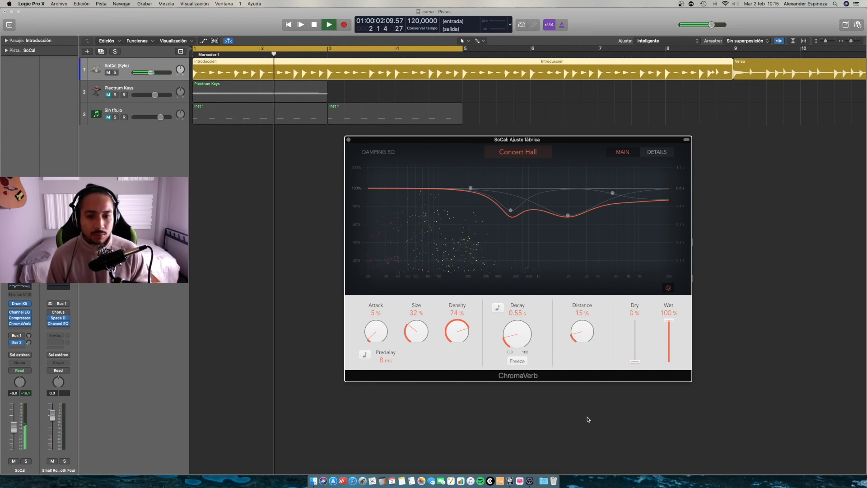
key("space")
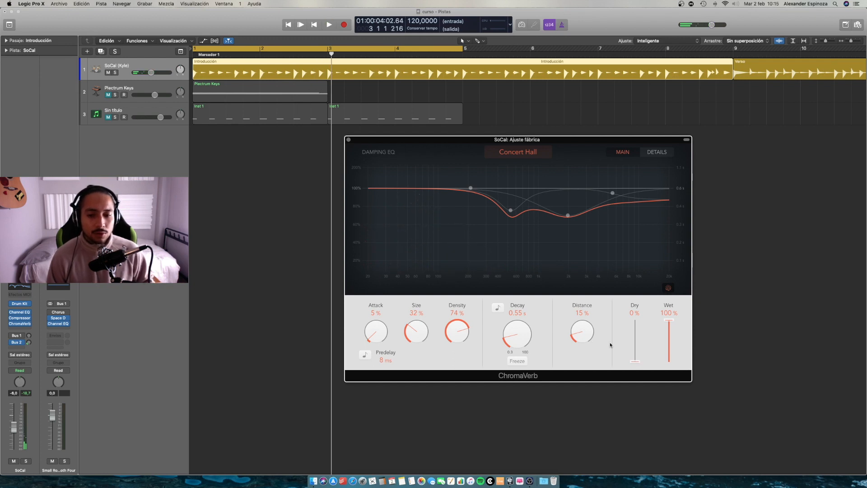
Step: Set ChromaVerb's Dry level to 100% and Wet level to 61%, then start playing the drums
left_click_drag(635, 362, 634, 320)
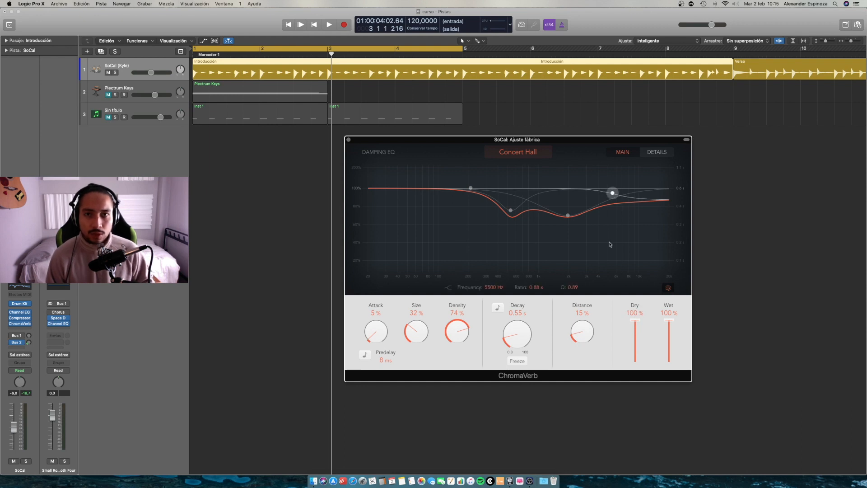
mouse_move(671, 321)
left_mouse_down()
mouse_move(676, 342)
mouse_move(669, 337)
left_mouse_up()
key("space")
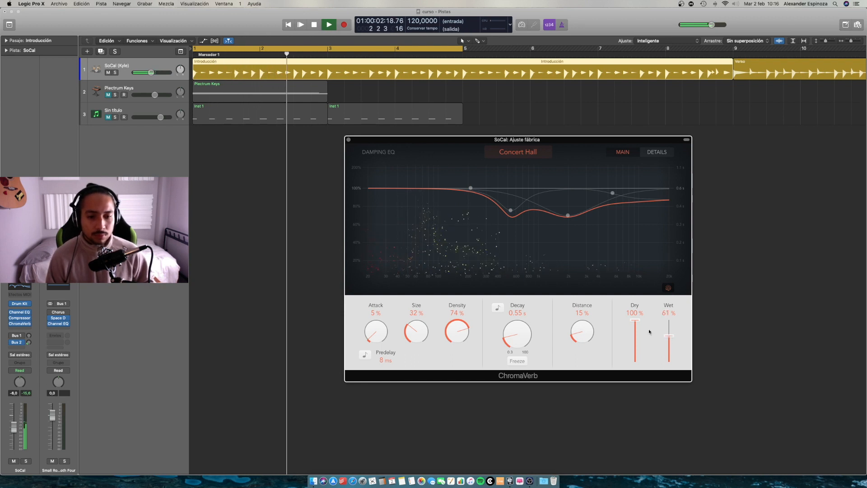
Step: Set ChromaVerb's Size to 62%, Density to 60%, Decay to 1.10 s and Distance to 38% during playback, then stop
left_click_drag(416, 329, 417, 311)
left_click_drag(457, 331, 453, 343)
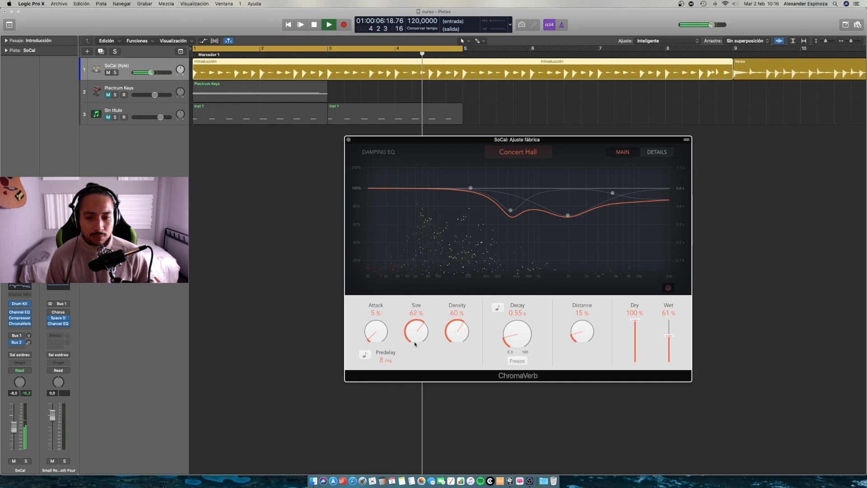
left_click_drag(515, 334, 513, 311)
mouse_move(588, 333)
left_mouse_down()
mouse_move(591, 324)
mouse_move(580, 327)
left_mouse_up()
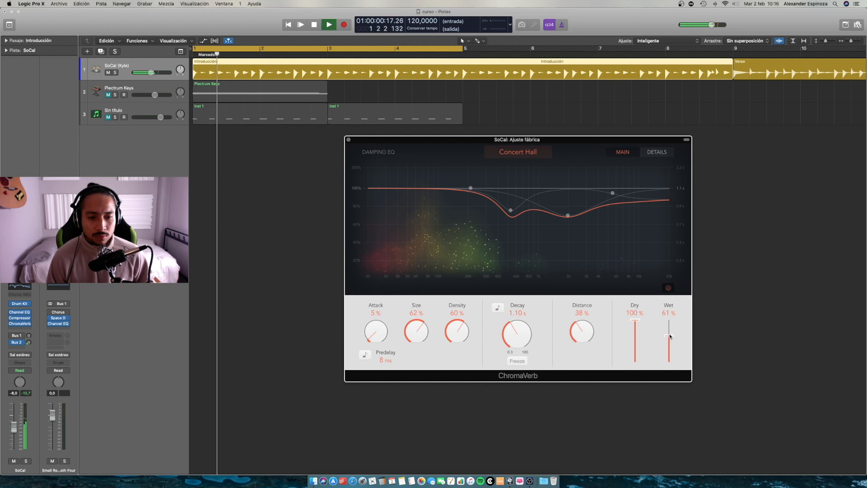
key("space")
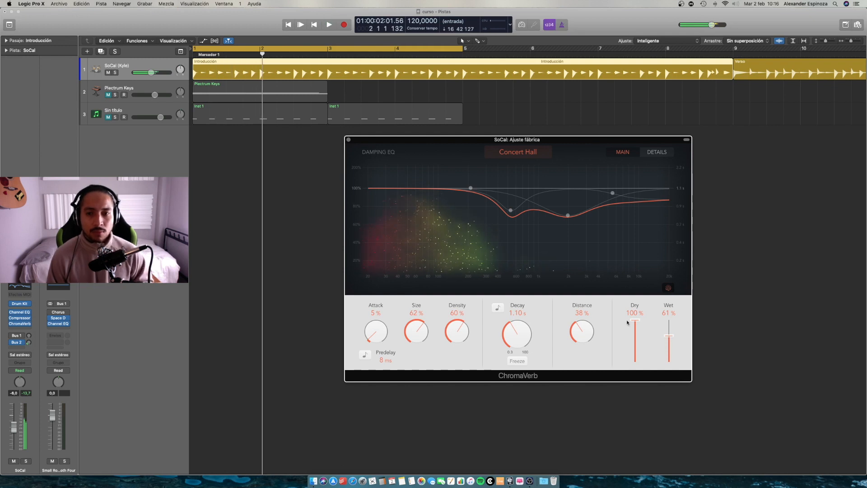
Step: Close ChromaVerb, unmute the Plectrum Keys and Sin título tracks, and play the mix, bypassing the reverb on SoCal partway through
left_click(349, 139)
left_click(111, 96)
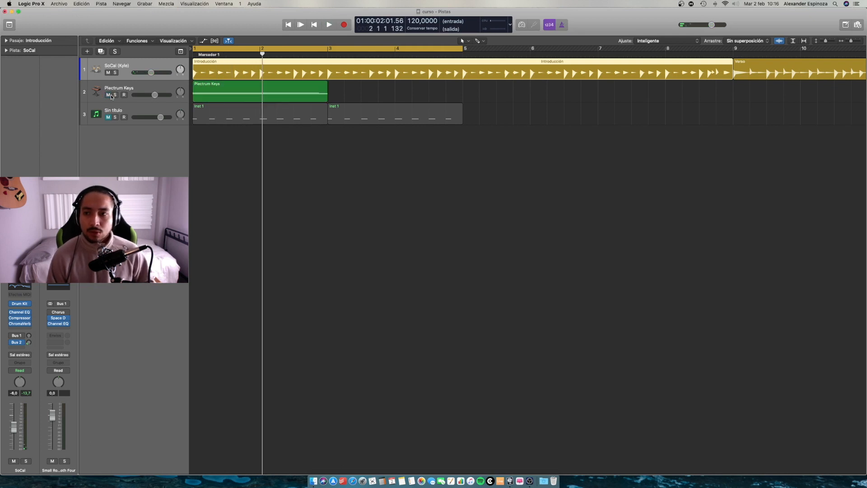
left_click(108, 118)
key("space")
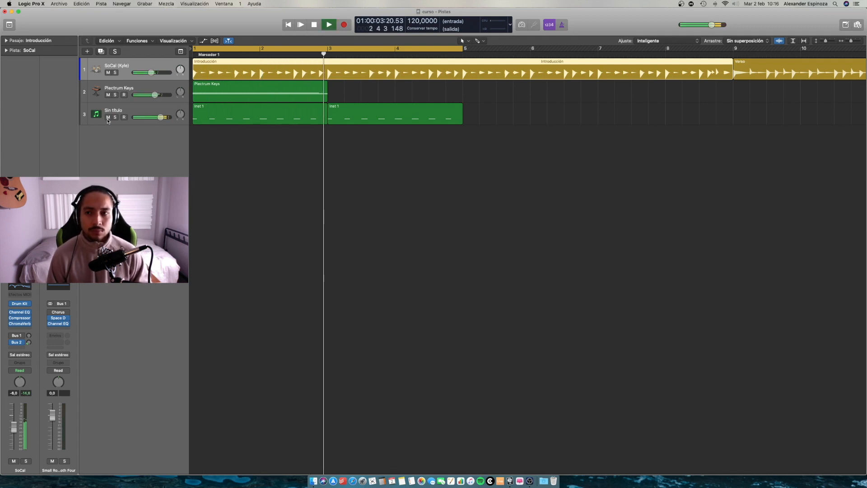
mouse_move(11, 324)
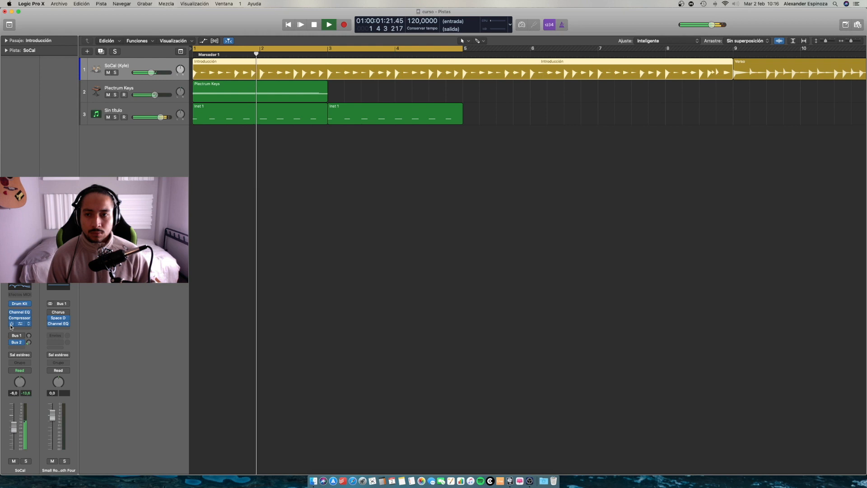
key("space")
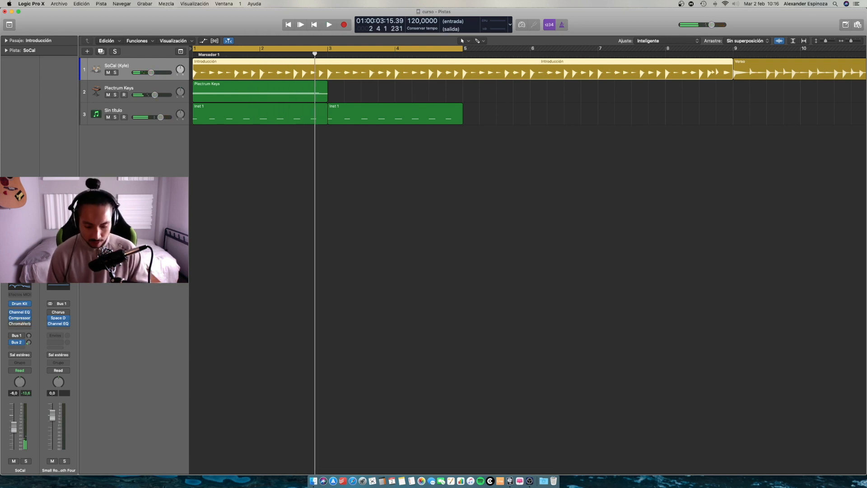
Step: Show the mixer, enlarge it slightly, and select the Plectrum Keys track
key("x")
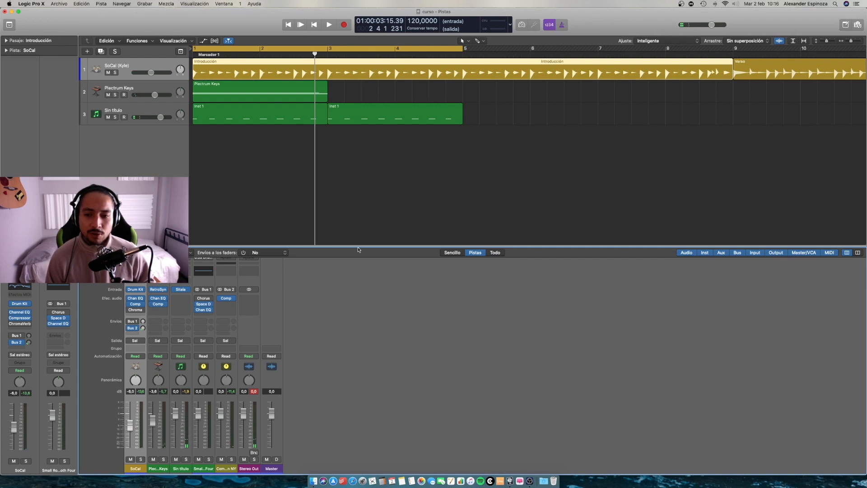
left_click_drag(358, 247, 358, 240)
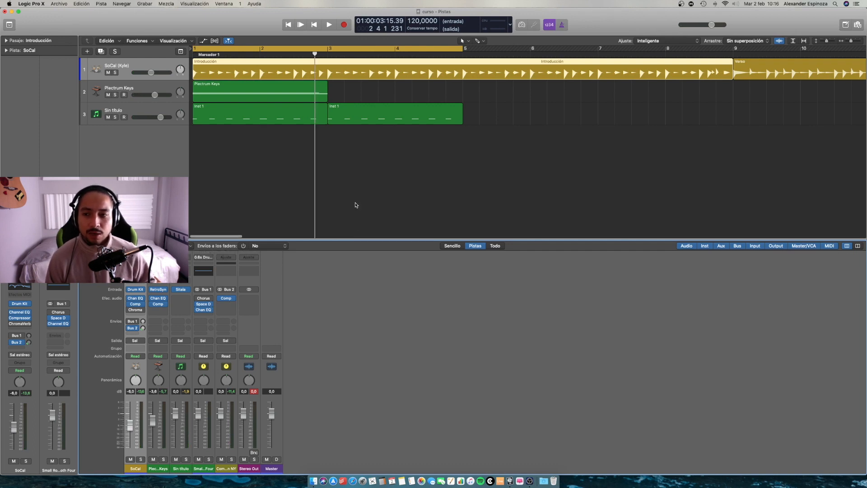
left_click(157, 86)
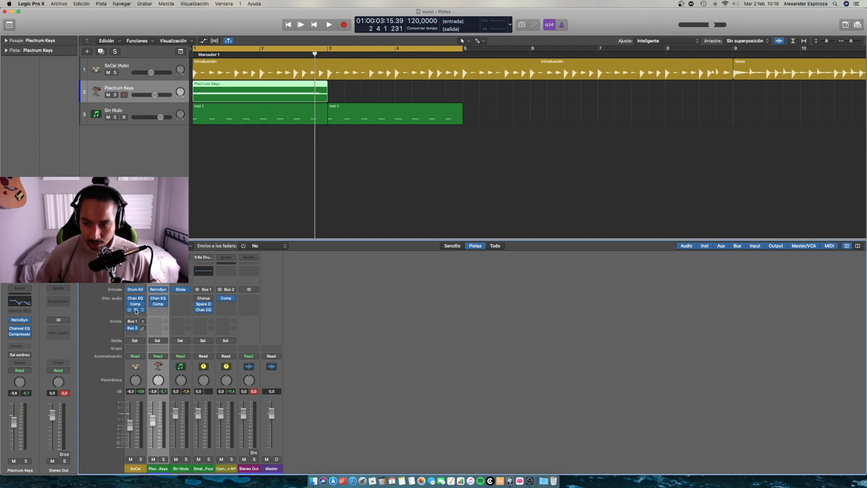
Step: Copy ChromaVerb from the SoCal channel to Plectrum Keys, then remove it from Plectrum Keys
left_click_drag(136, 311, 159, 312)
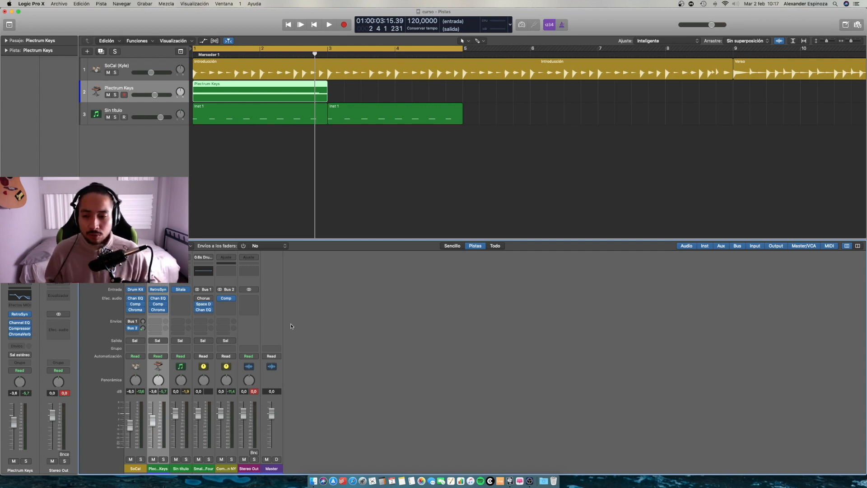
left_click(165, 310)
left_click(181, 325)
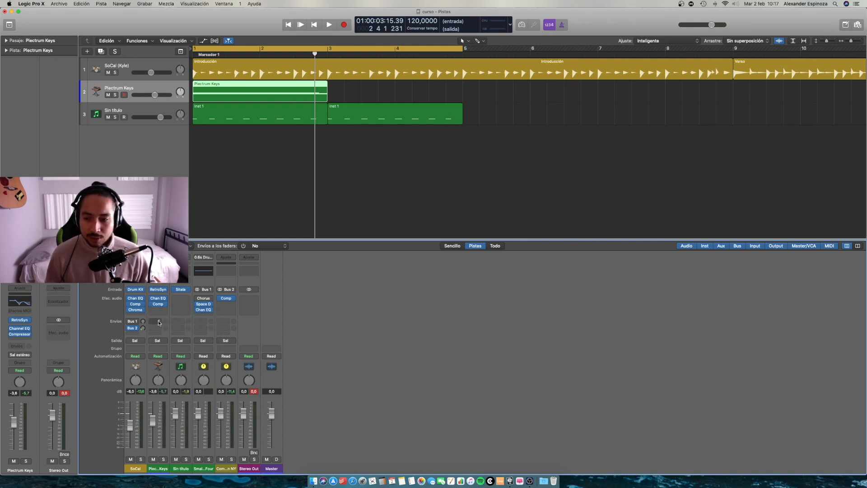
Step: Add a Bus 3 send to the Plectrum Keys channel and rename the new aux channel as Reverb 1
left_click(158, 321)
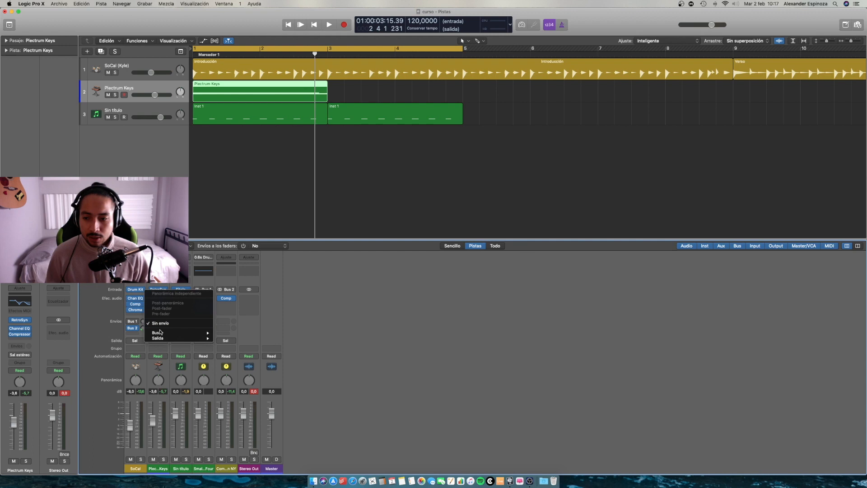
mouse_move(164, 333)
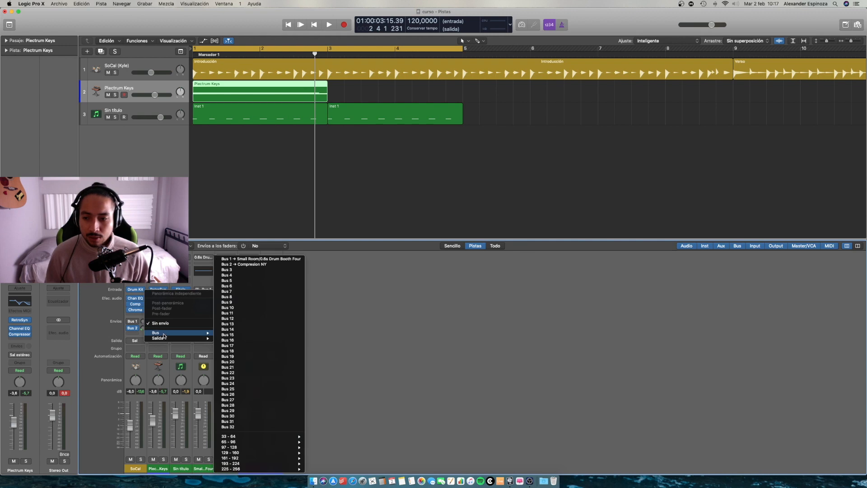
left_click(244, 271)
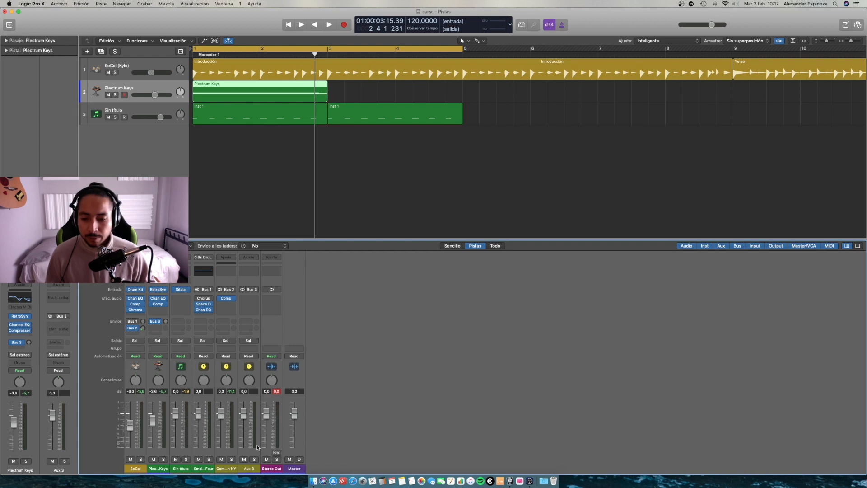
double_click(249, 470)
type("Reverb 1")
key("Return")
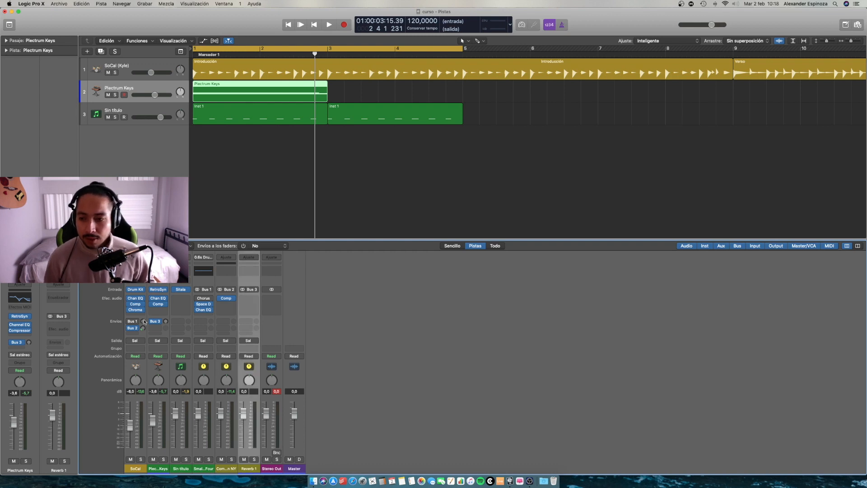
Step: Move ChromaVerb from the SoCal channel to the Reverb 1 aux and open its settings
left_click_drag(136, 311, 253, 300)
left_click(250, 299)
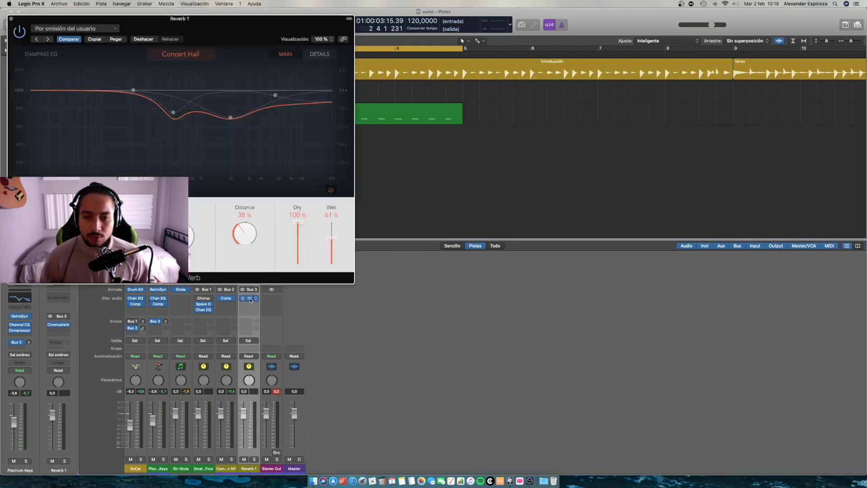
Step: Set ChromaVerb on the Reverb 1 aux to 100% wet and 0% dry, and close its window
left_click_drag(148, 26, 479, 98)
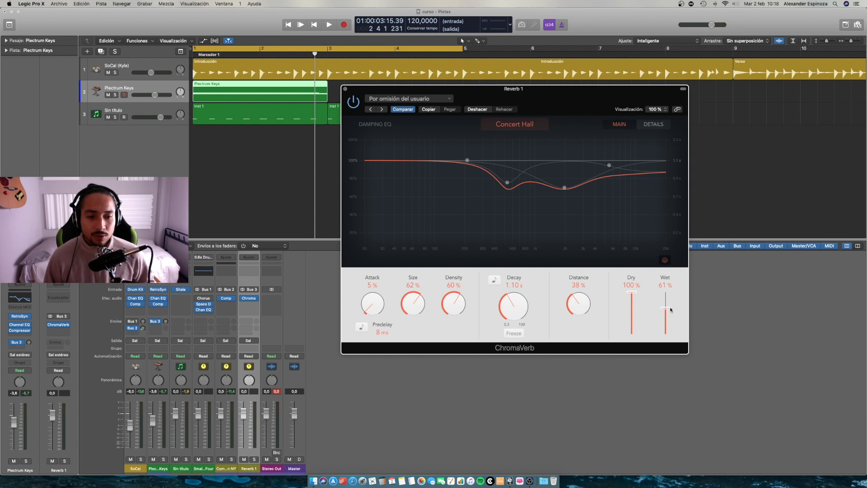
left_click_drag(667, 309, 666, 293)
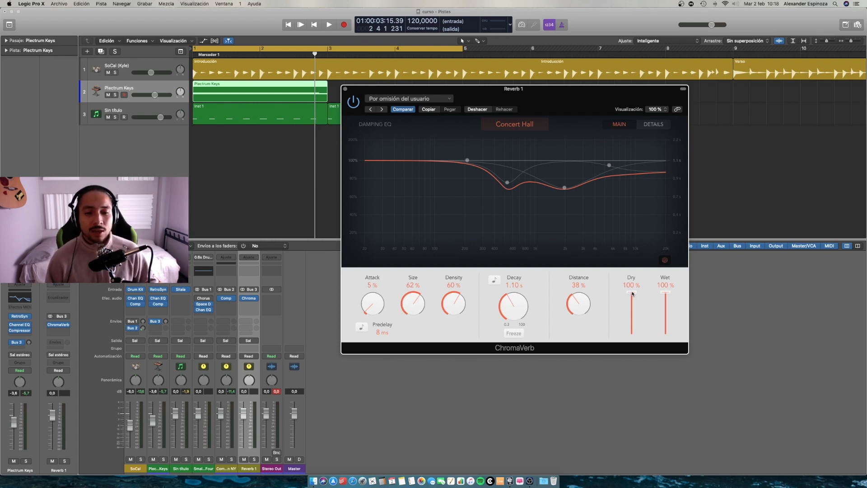
left_click_drag(632, 293, 633, 361)
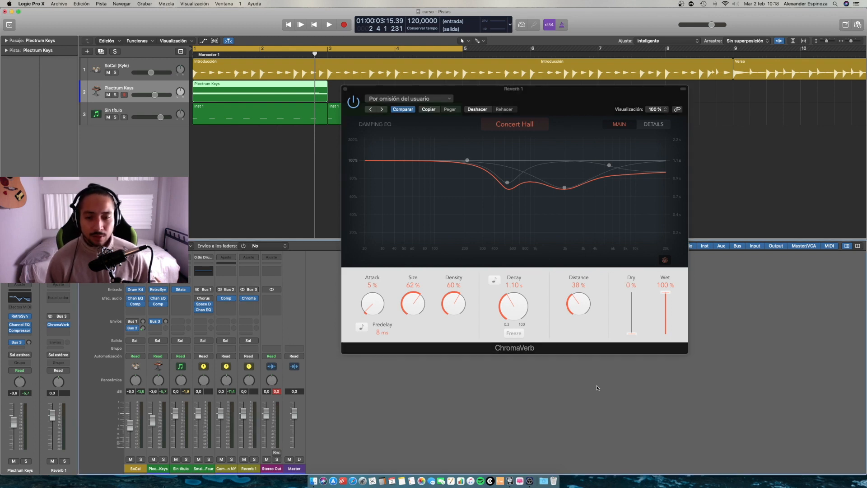
left_click(346, 89)
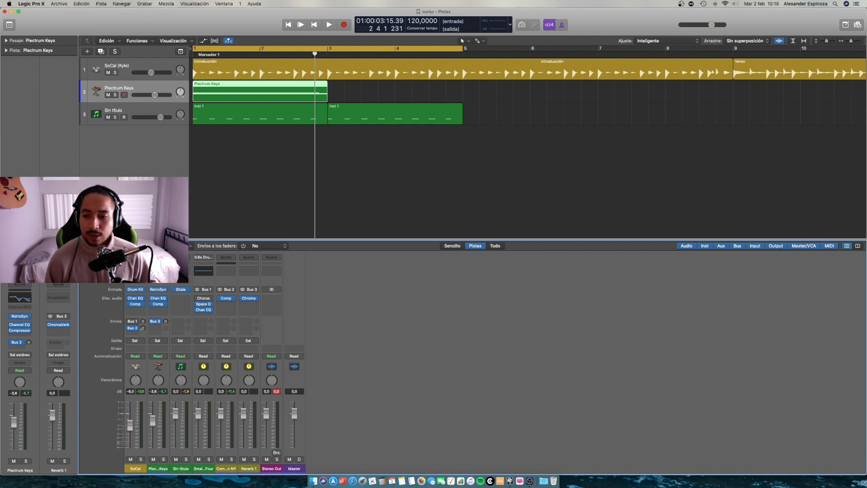
Step: Reassign the SoCal channel's Bus 1 send to Bus 3 (Reverb 1) and adjust its send level
left_click(136, 325)
mouse_move(161, 378)
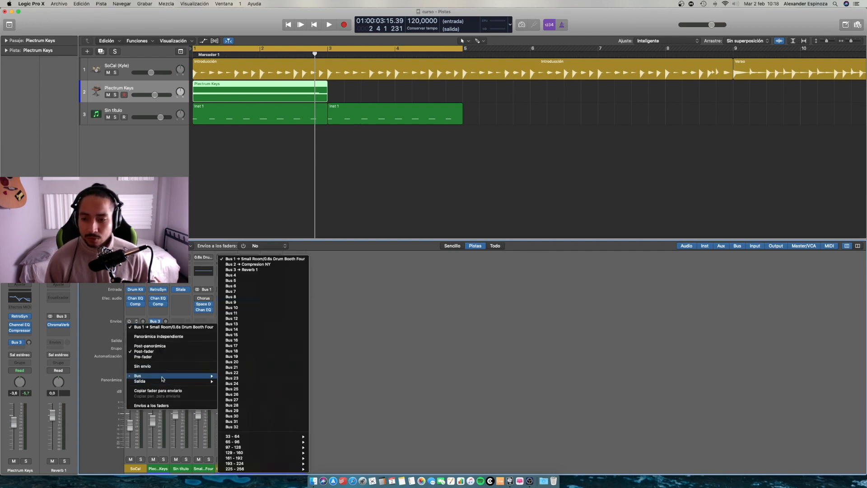
left_click(266, 270)
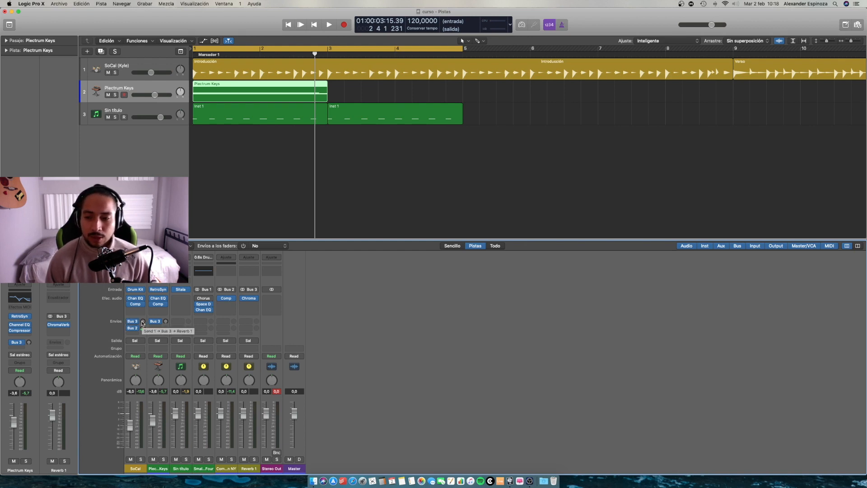
left_click_drag(143, 323, 143, 329)
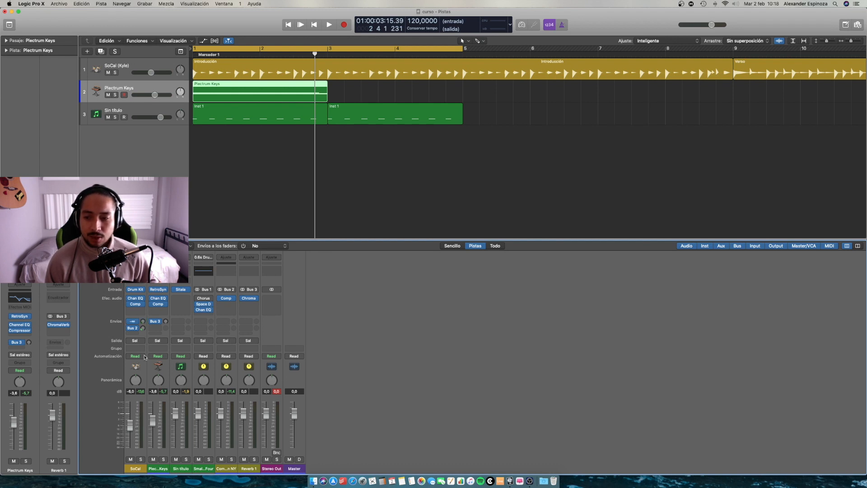
Step: Raise the Plectrum Keys Bus 3 send to about -11.3 dB and fine-tune SoCal's Bus 3 send while playing from the start
left_click_drag(165, 321, 164, 308)
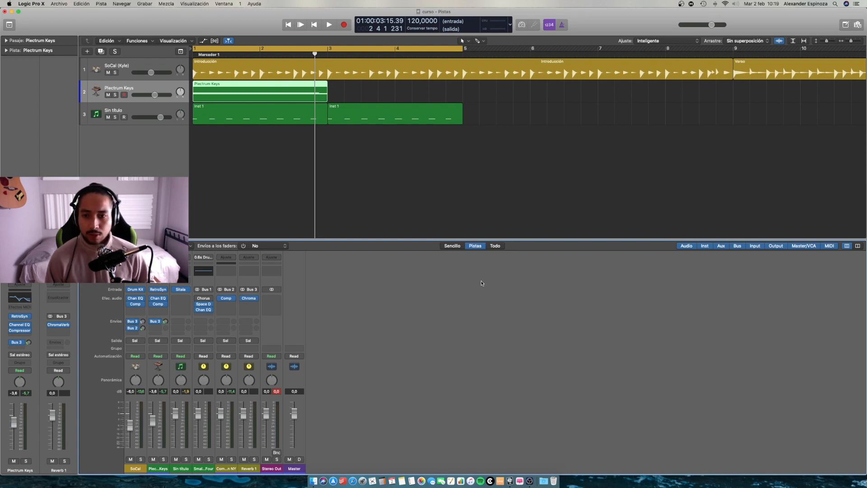
key("Return")
key("space")
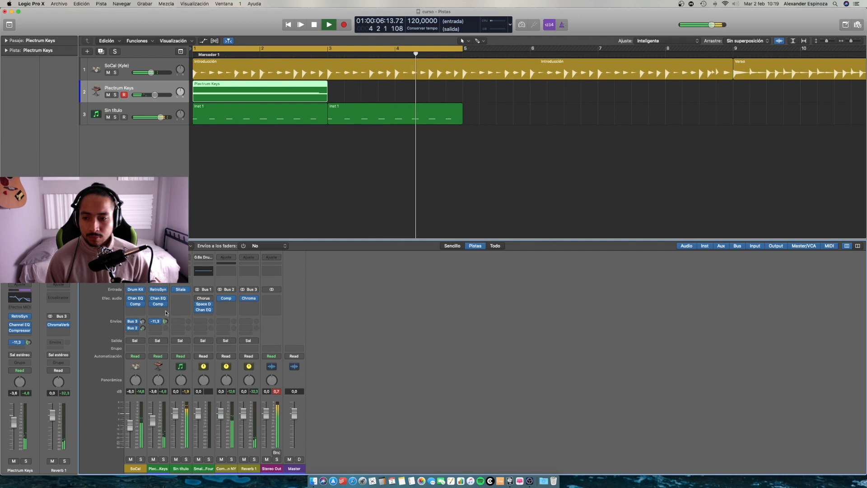
left_click_drag(143, 321, 141, 318)
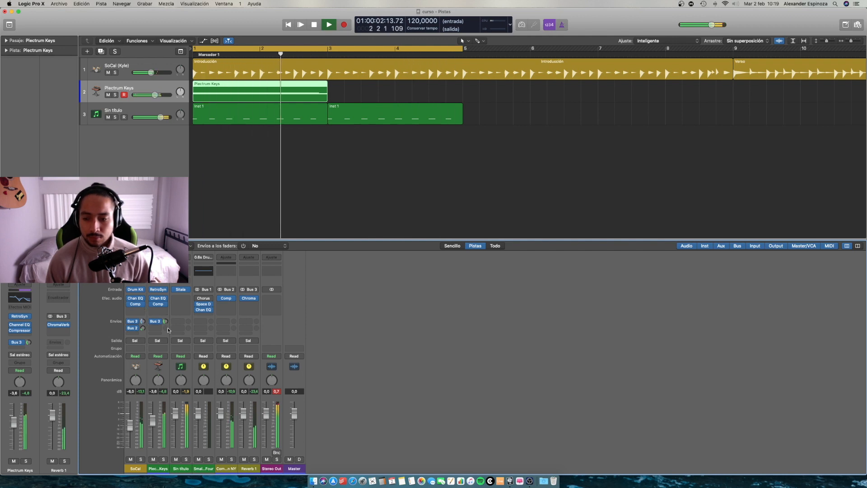
Step: With SoCal soloed, set Reverb 1's ChromaVerb to attack 9%, size 82%, decay 2.00 s and distance 77%, and audition it
left_click(141, 459)
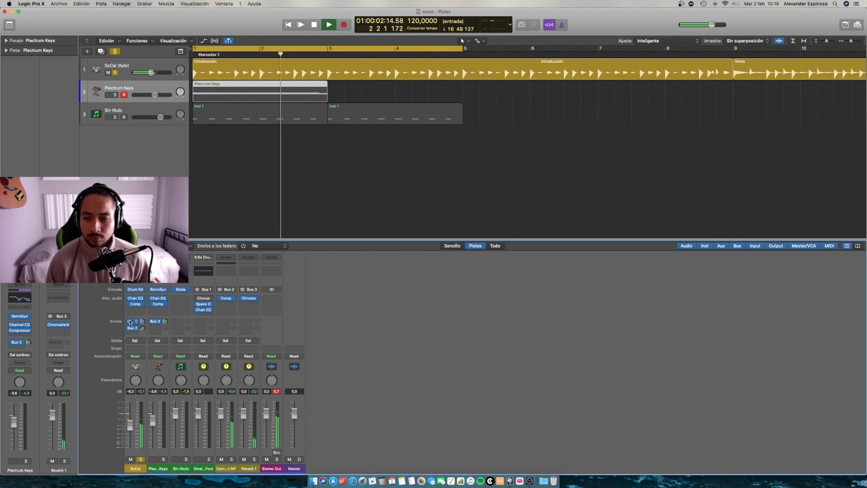
left_click(248, 299)
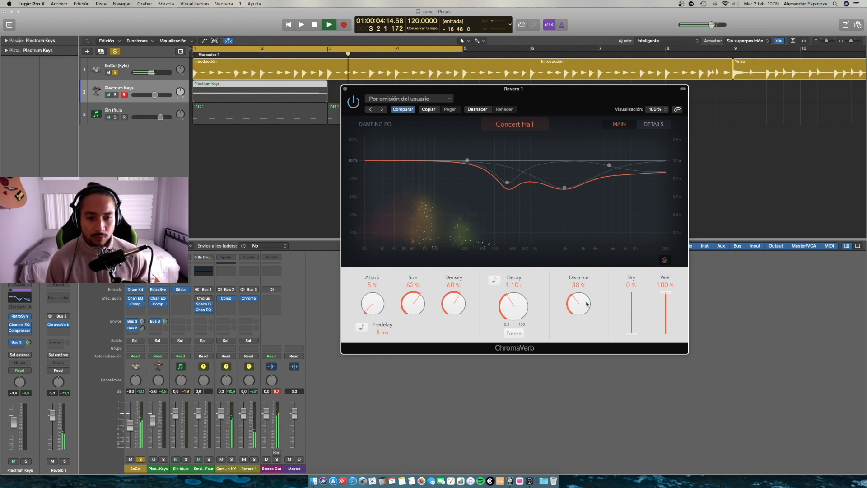
key("space")
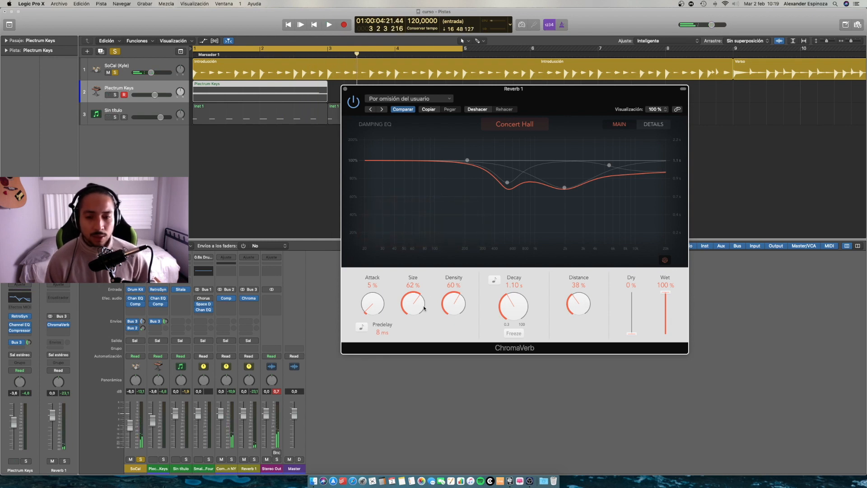
left_click_drag(424, 308, 426, 287)
left_click_drag(519, 311, 517, 293)
left_click_drag(580, 311, 583, 270)
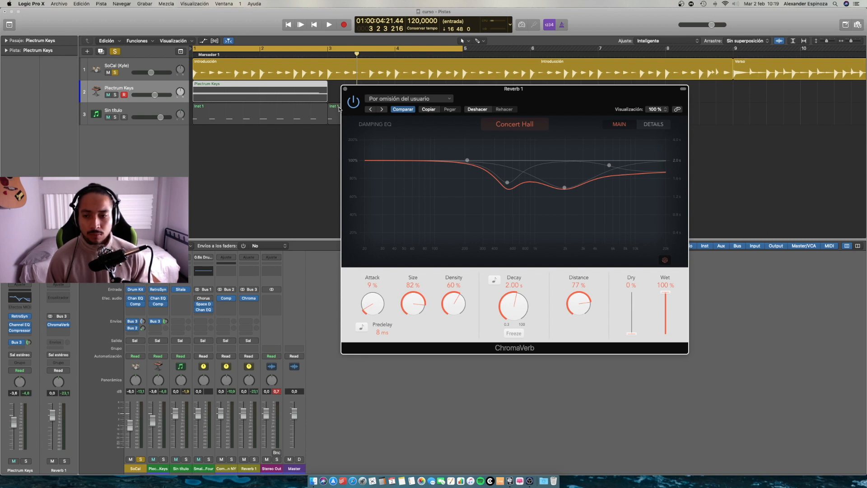
key("space")
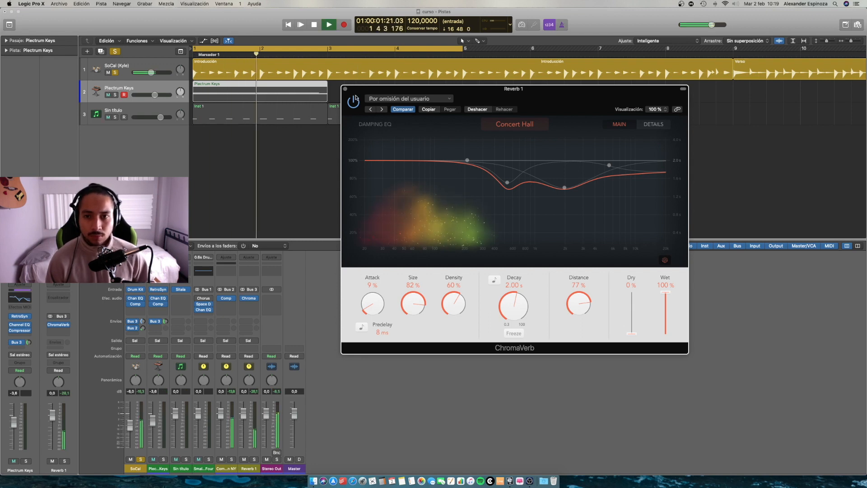
left_click(345, 89)
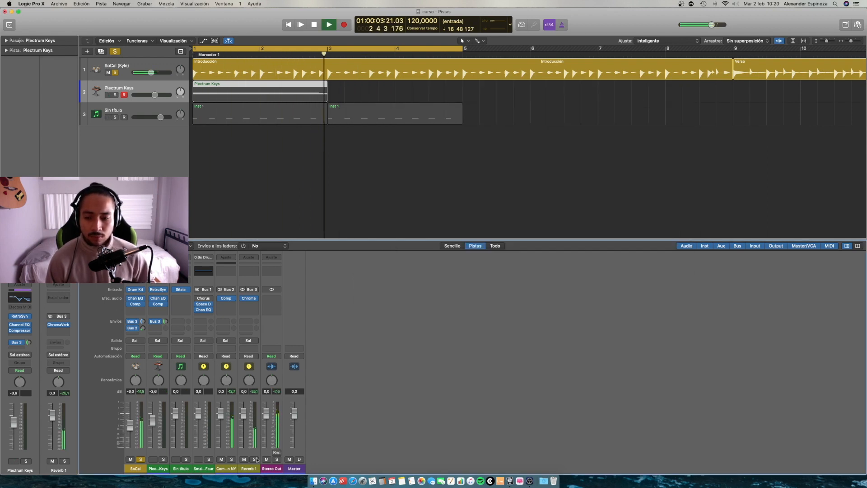
Step: Take solo off SoCal, audition the Reverb 1 aux on its own, and clear its solo
left_click(140, 460)
left_click(140, 460)
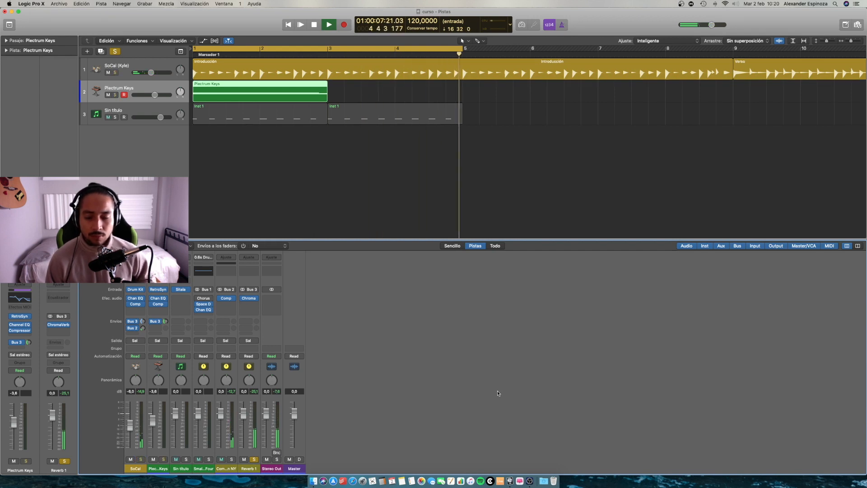
key("space")
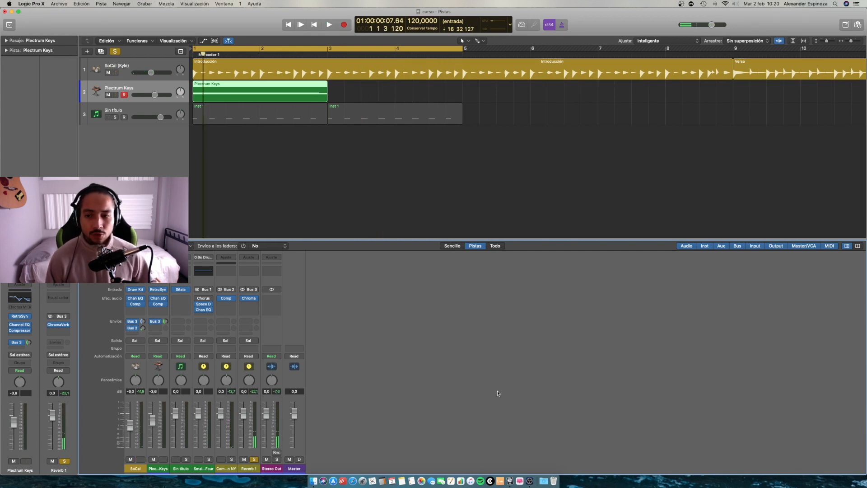
left_click(259, 453)
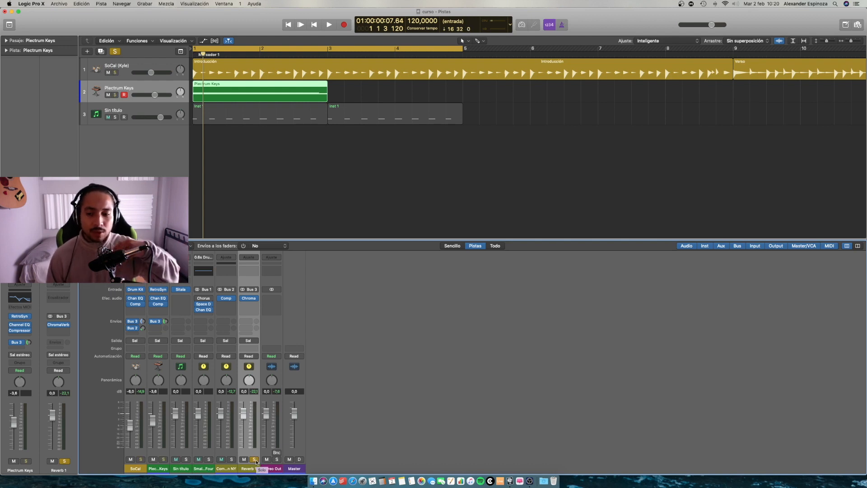
key("space")
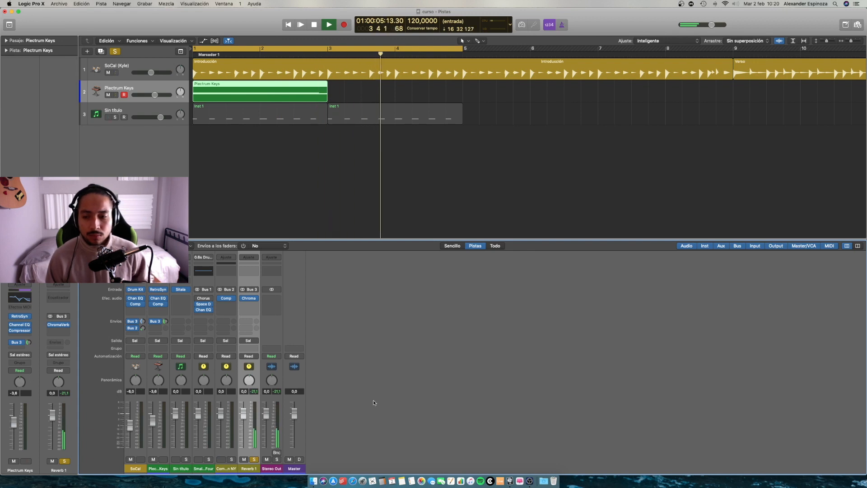
key("space")
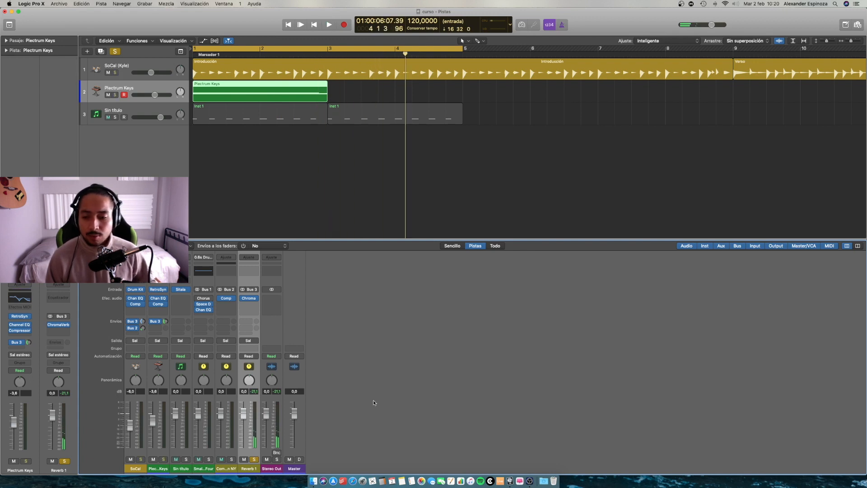
left_click(253, 460)
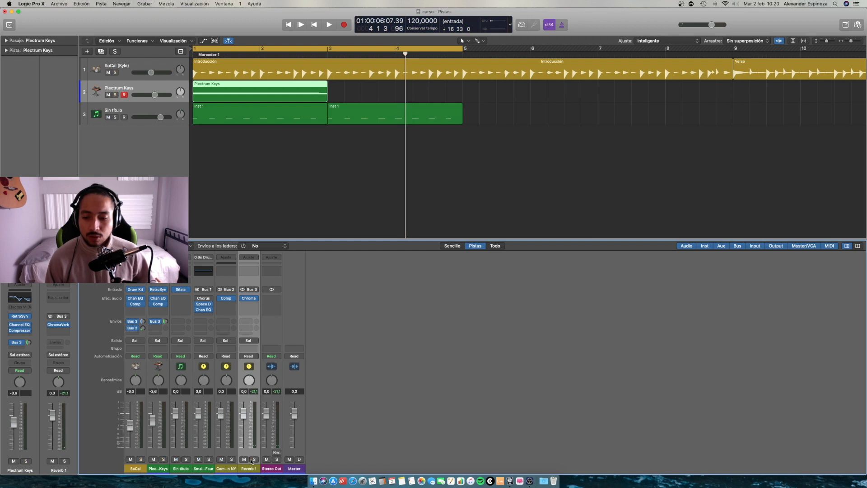
Step: Solo Plectrum Keys and SoCal, mute the Reverb 1 and Compresion NY auxes, and listen to the dry tracks
left_click(164, 459)
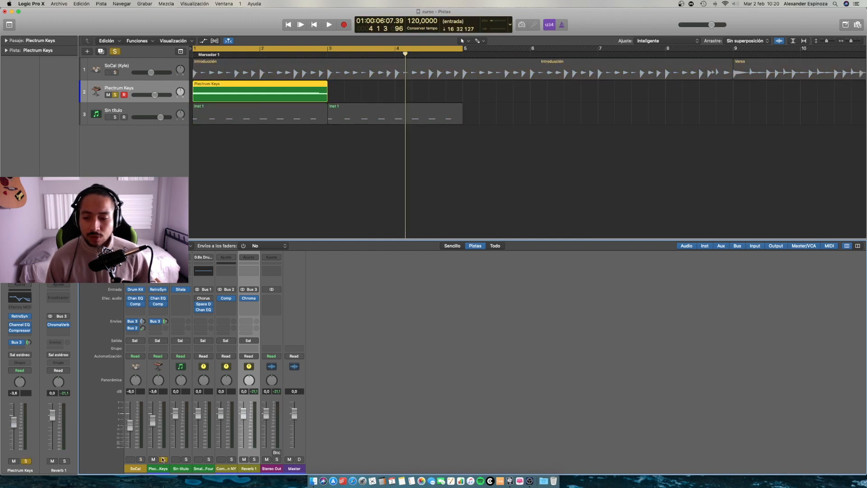
left_click(142, 460)
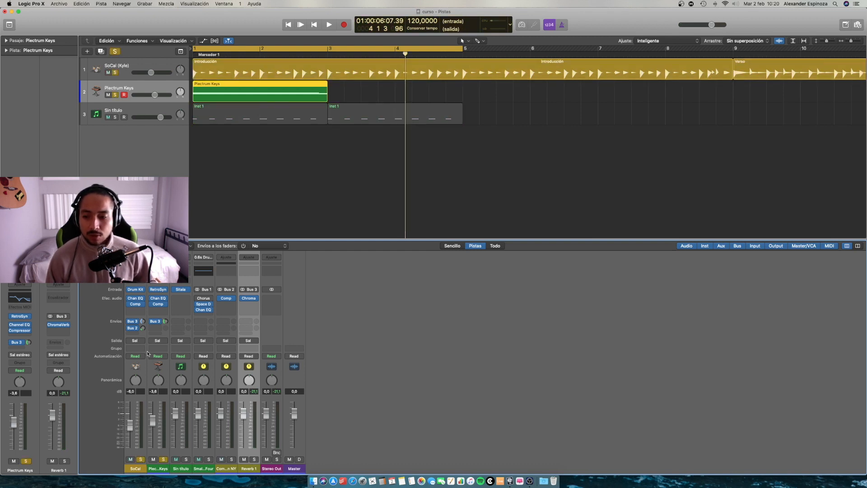
left_click(244, 460)
left_click(221, 460)
key("space")
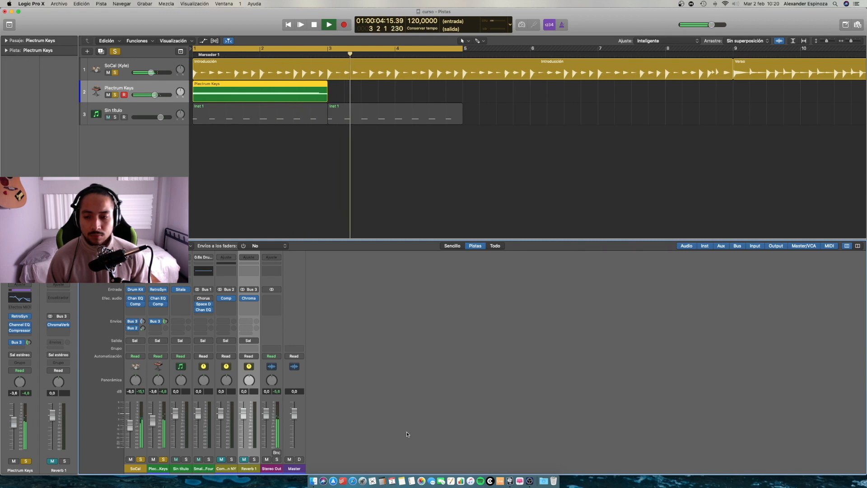
key("space")
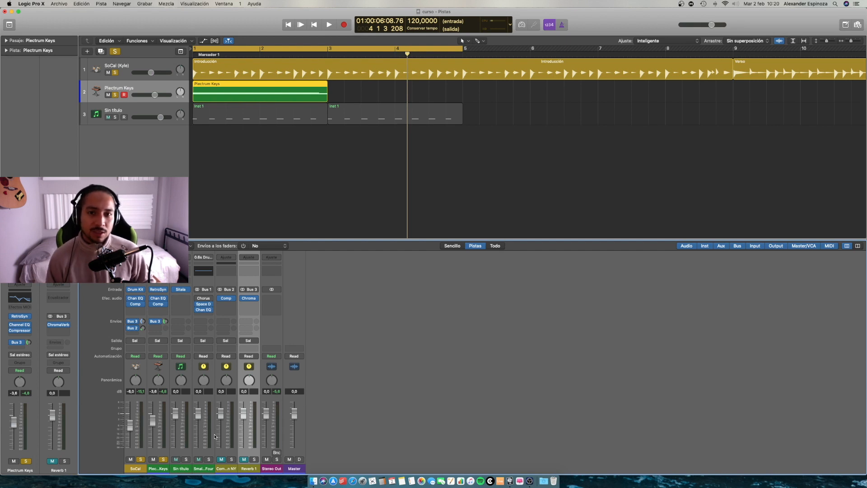
Step: Clear both solos, unmute the two auxes, mute the Sin título track, and play the mix with reverb
left_click_drag(142, 460, 163, 459)
left_click(221, 459)
left_click(246, 460)
left_click(176, 459)
key("space")
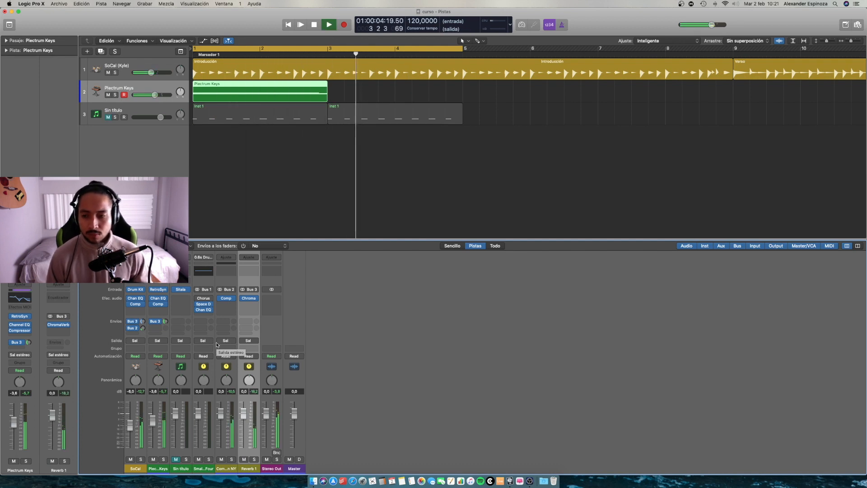
key("space")
left_click(349, 345)
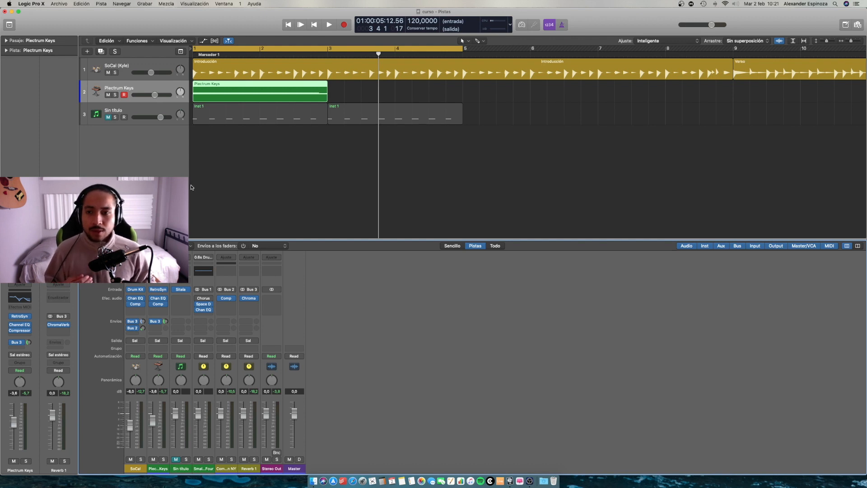
Step: Duplicate the Plectrum Keys track with its channel settings and copy its region onto the new track at bar 1
left_click(352, 180)
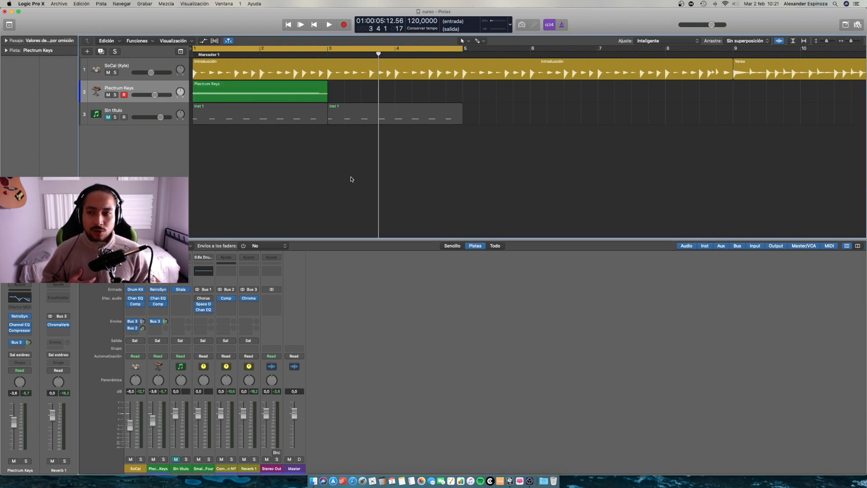
left_click(170, 86)
key("super+d")
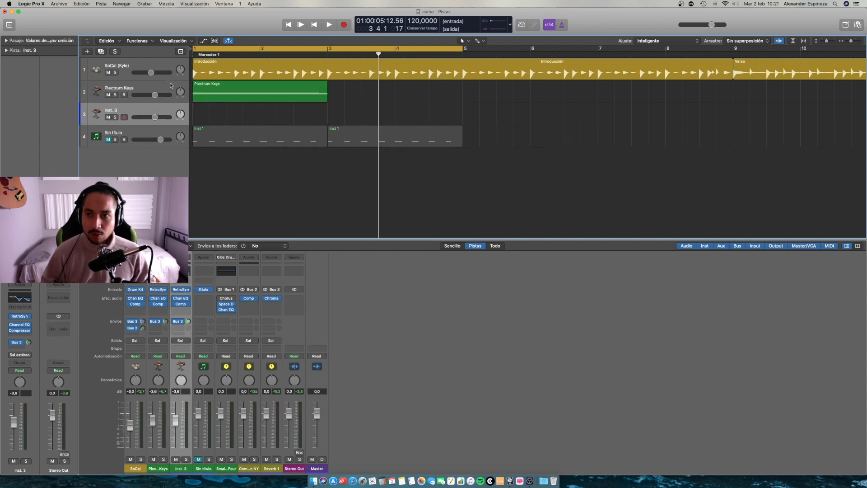
left_click(215, 97)
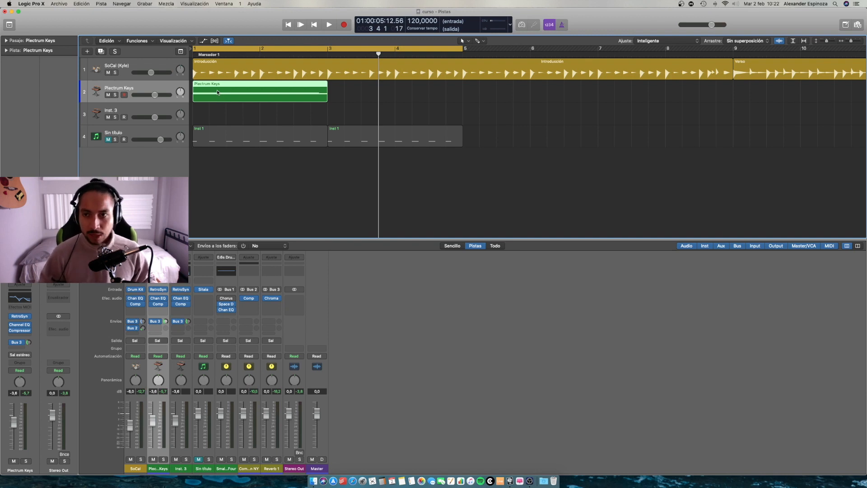
left_click_drag(210, 93, 212, 114)
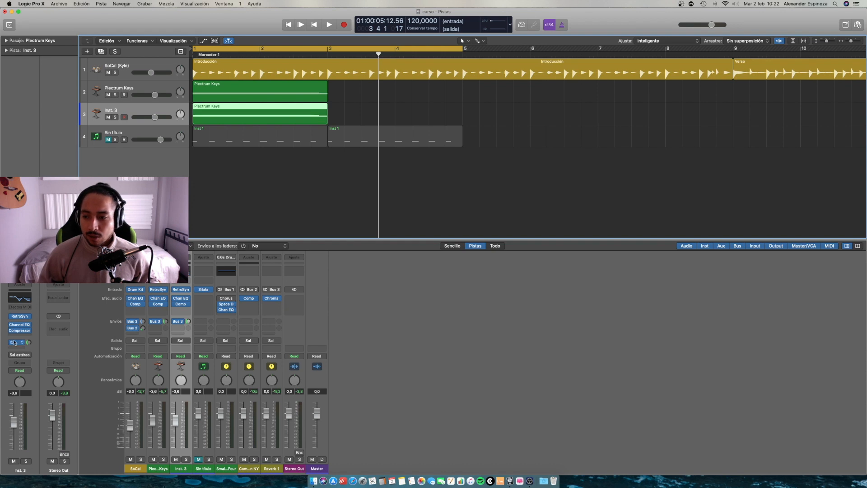
Step: Load the Mellow Brass preset in the duplicated track's RetroSyn instrument and close the instrument window
mouse_move(20, 317)
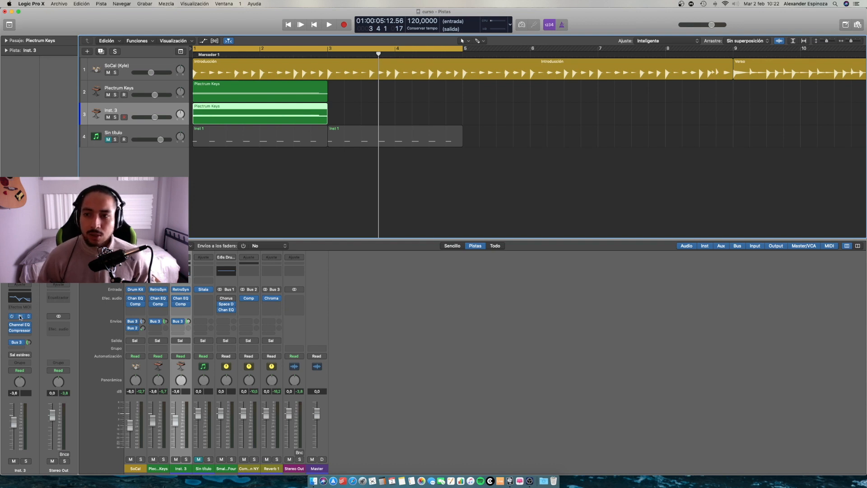
left_click(19, 317)
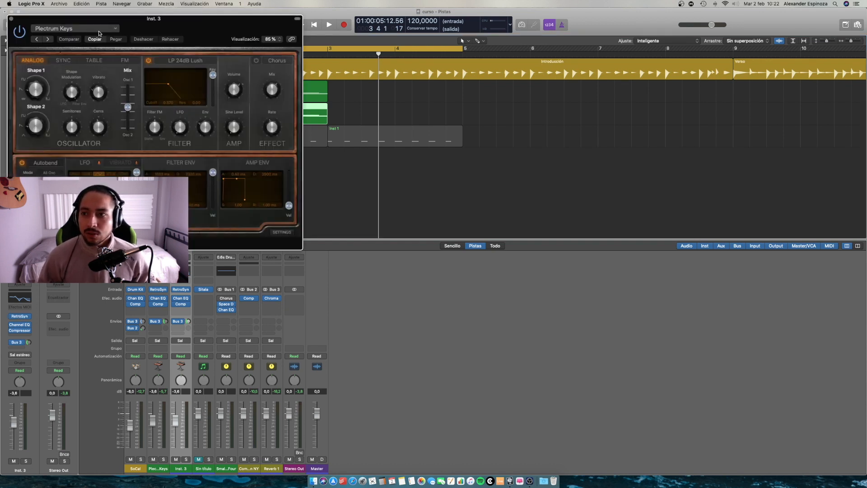
left_click(74, 28)
left_click(242, 188)
left_click(11, 19)
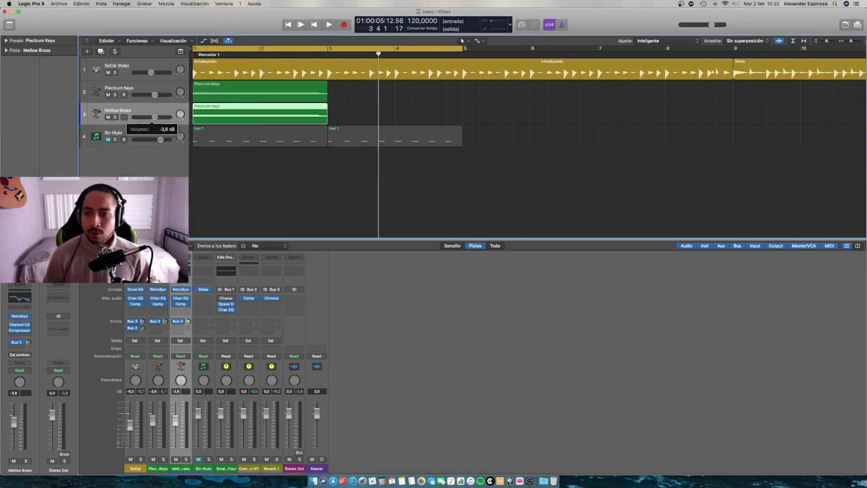
Step: Solo the Mellow Brass track, raise its volume to 0.0 dB, and lower Plectrum Keys to -11.0 dB during playback
key("space")
key("space")
left_click(115, 117)
key("space")
left_click_drag(155, 117, 161, 117)
key("space")
key("space")
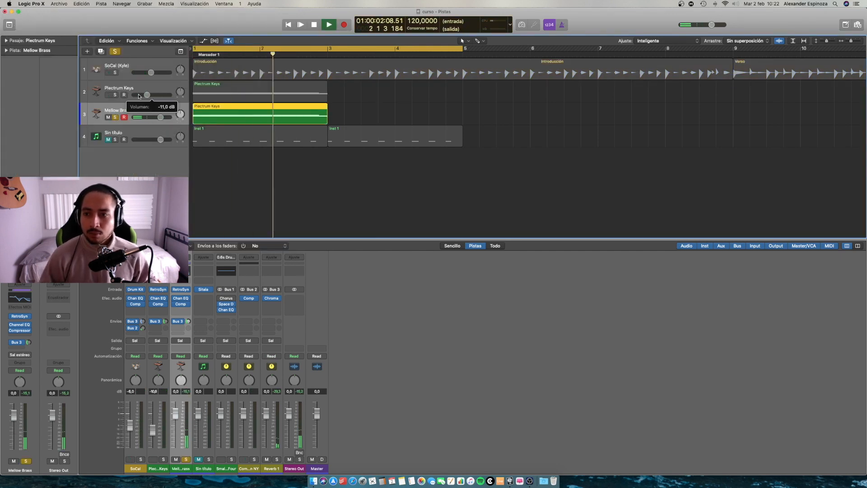
key("space")
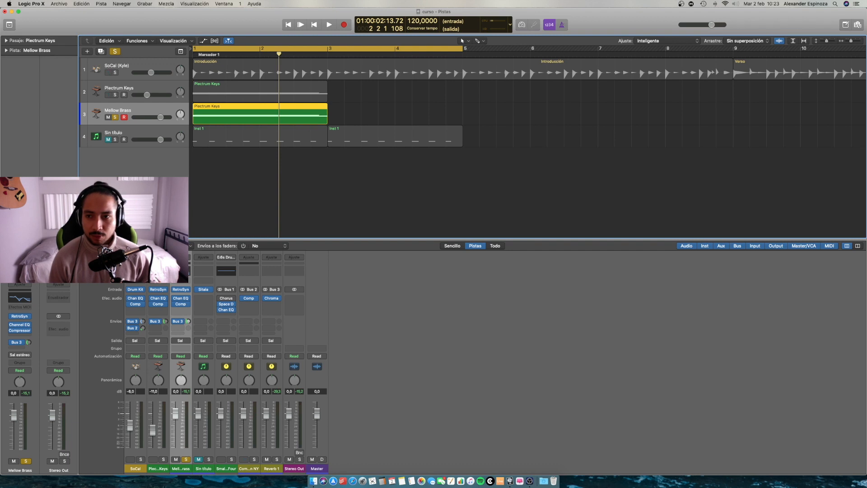
Step: Listen to the soloed Mellow Brass track from the start of the project
key("Return")
key("space")
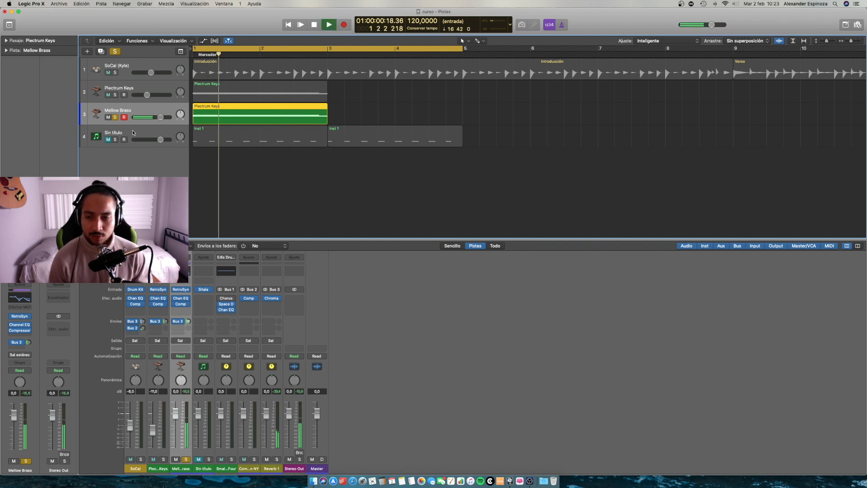
key("space")
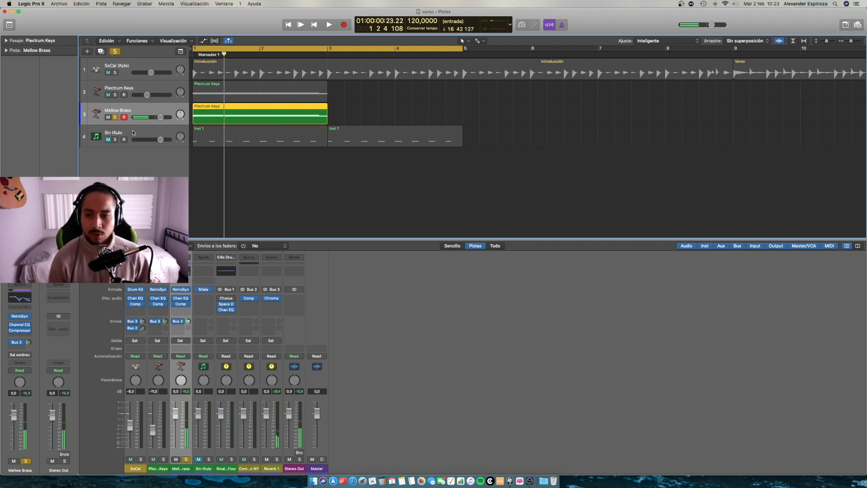
Step: Open the Mellow Brass compressor, adjust its ratio, show its output settings, and set its side chain to No
left_click(180, 304)
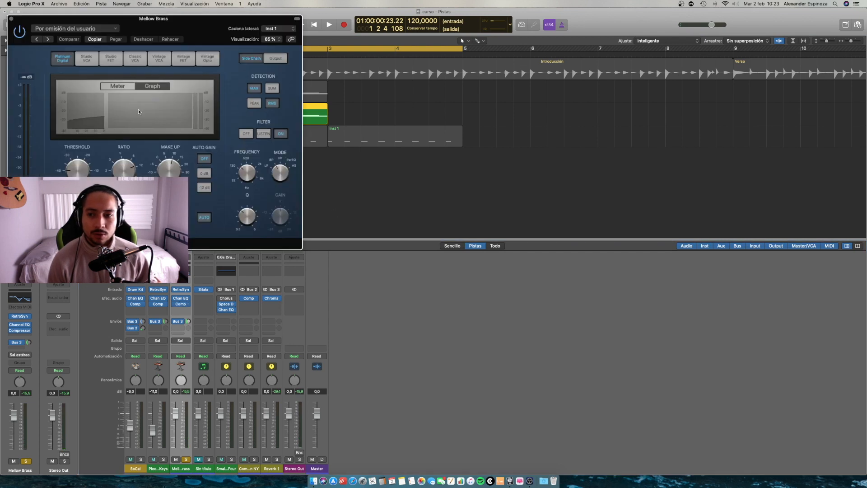
left_click_drag(188, 19, 544, 116)
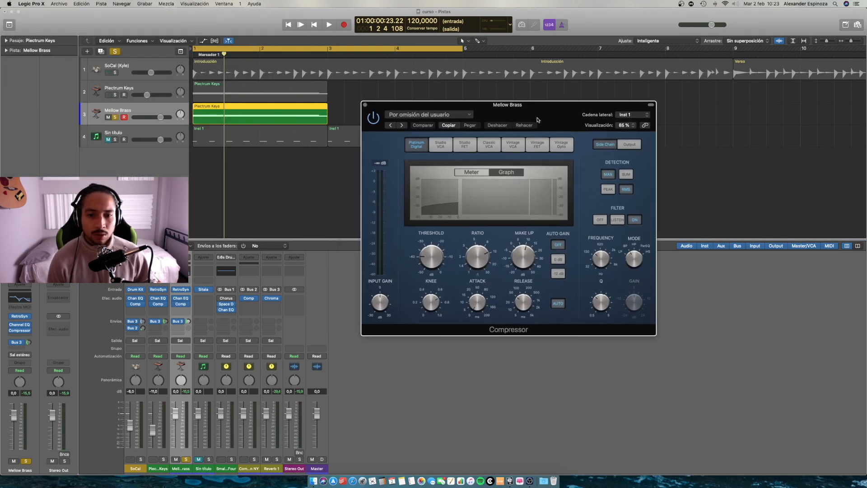
left_click_drag(479, 258, 484, 267)
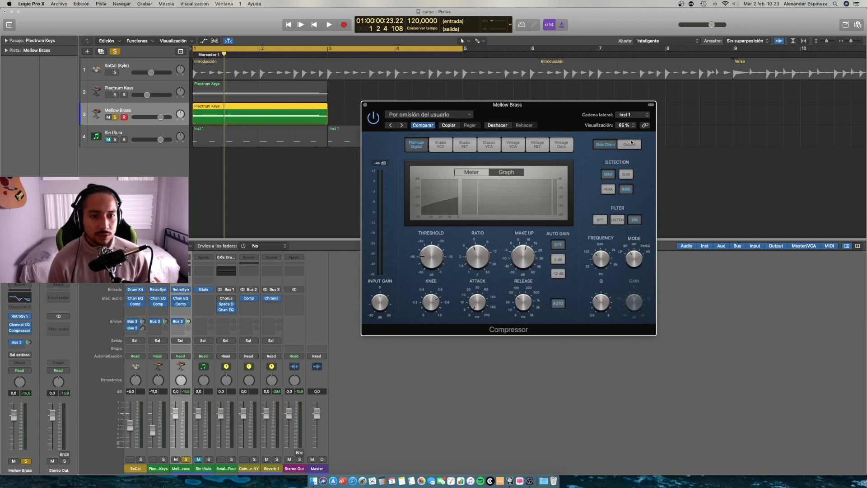
left_click(626, 145)
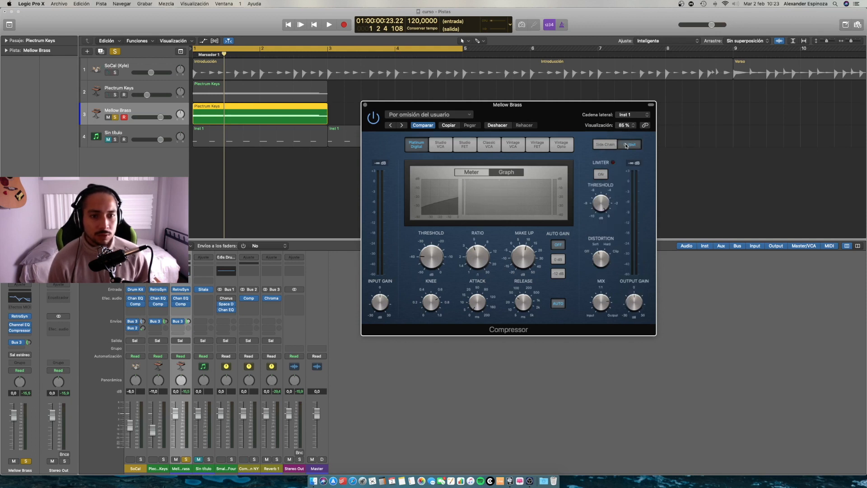
left_click(639, 115)
left_click(632, 116)
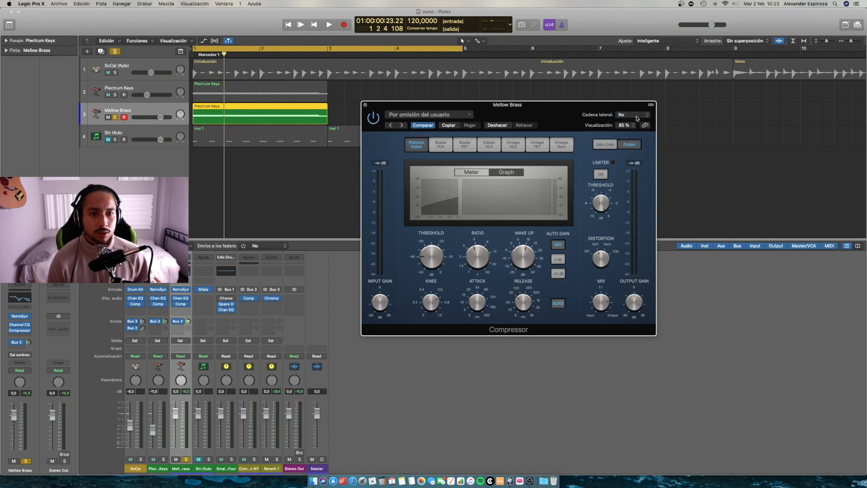
Step: Lower the Mellow Brass compressor's ratio, set its make-up gain to 2.0 dB, and readjust its threshold
mouse_move(450, 271)
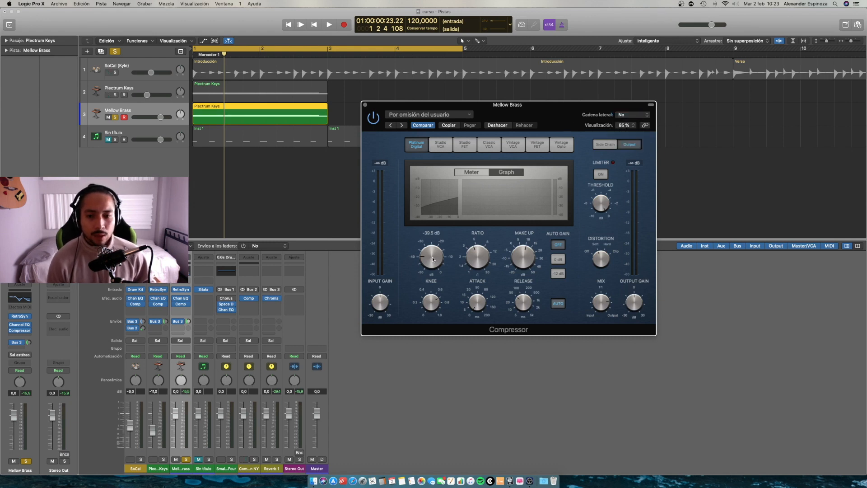
mouse_move(493, 249)
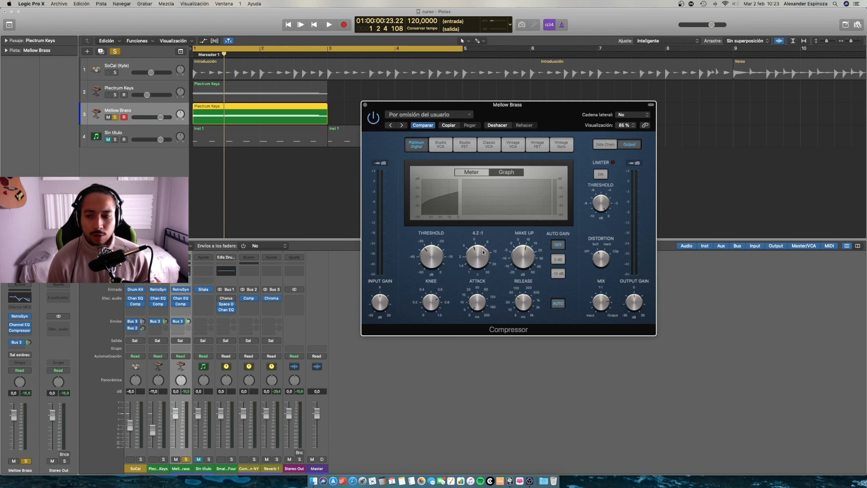
left_click_drag(483, 252, 526, 269)
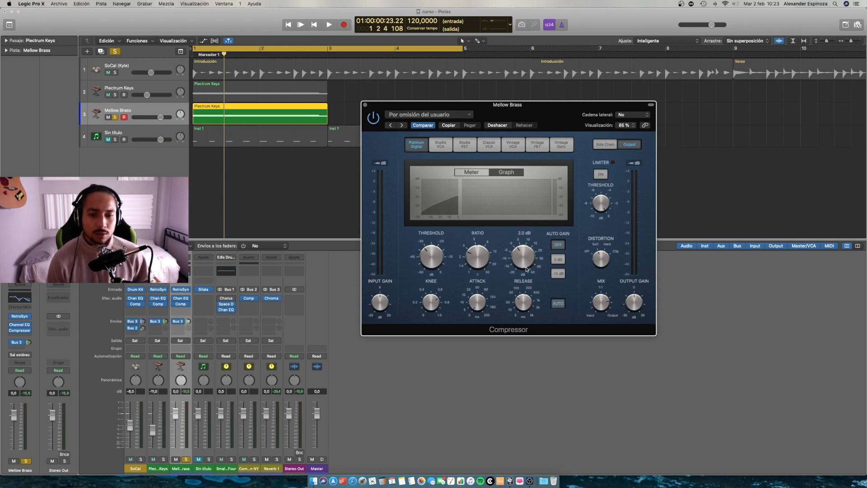
left_click_drag(423, 255, 424, 251)
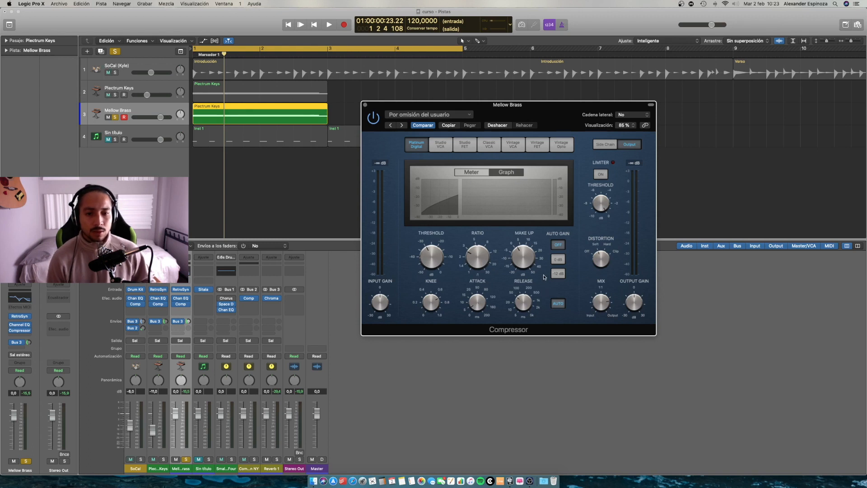
Step: Raise the compressor's make-up gain to about 8 dB while playing Mellow Brass, and close the compressor window
key("space")
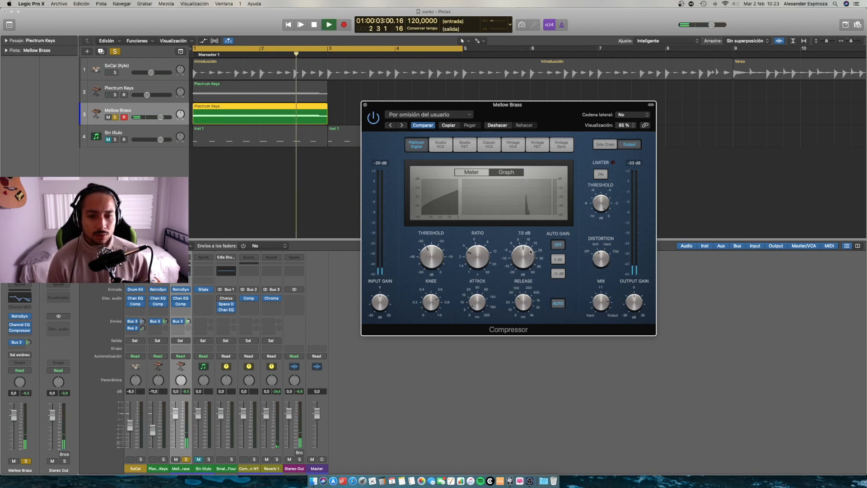
key("space")
key("space")
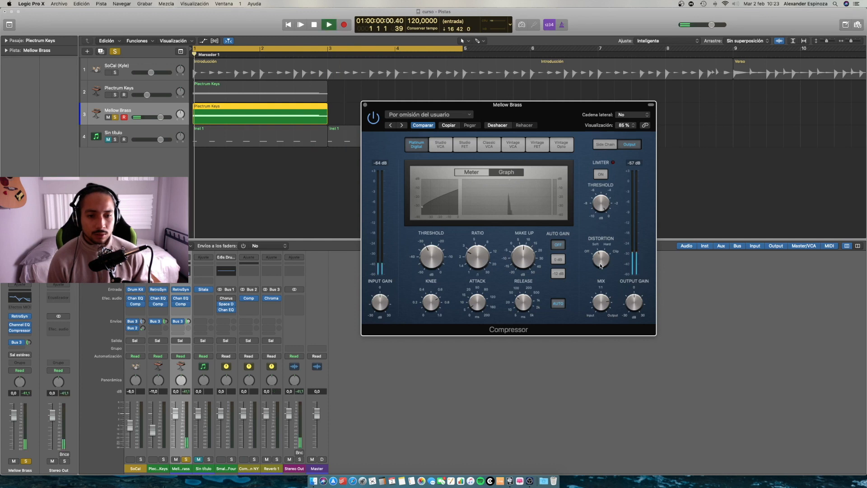
key("space")
key("space")
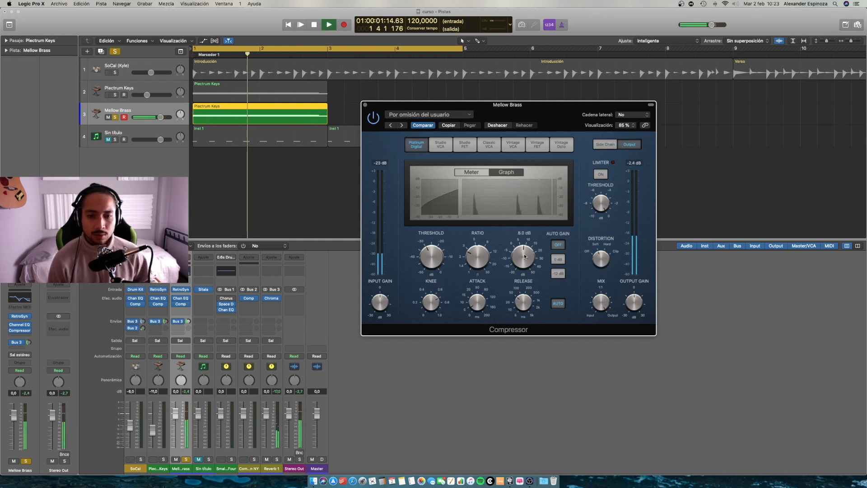
left_click(365, 105)
Step: Replay the compressed Mellow Brass track from the beginning, stop it, and deselect its region
key("space")
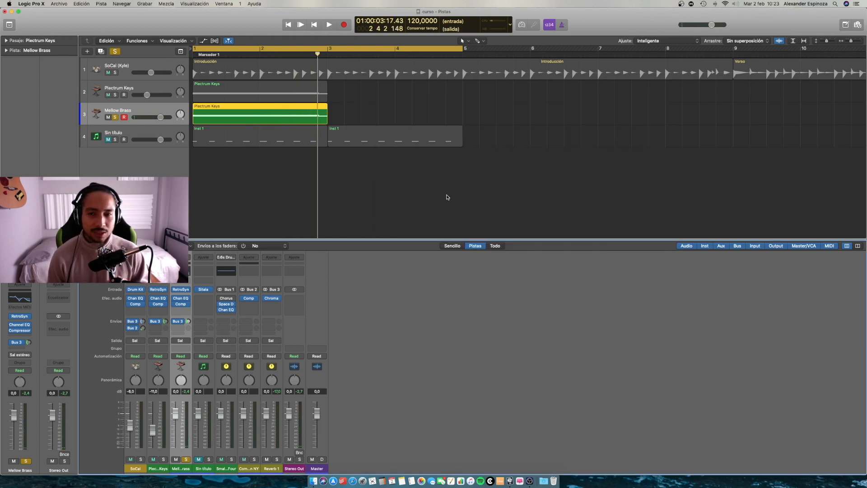
key("Return")
key("space")
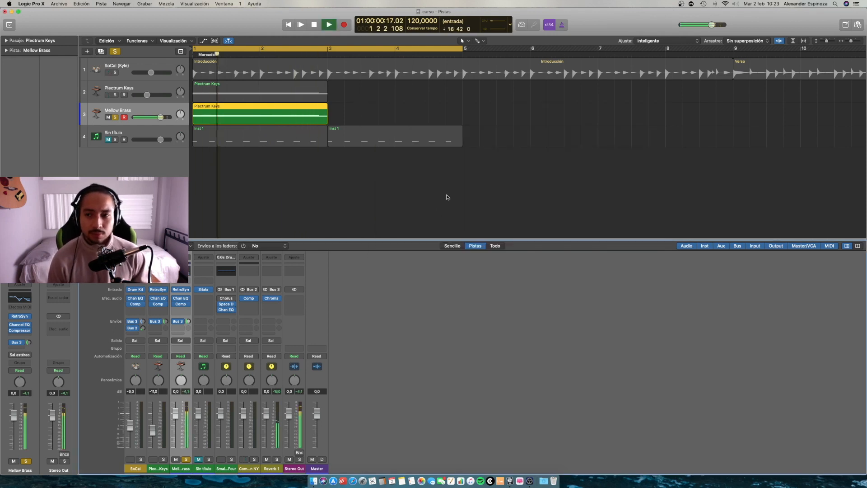
key("space")
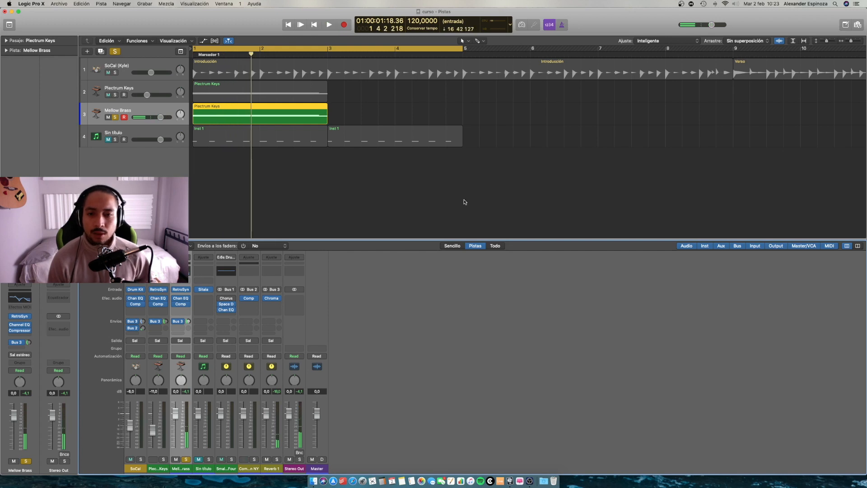
left_click(479, 203)
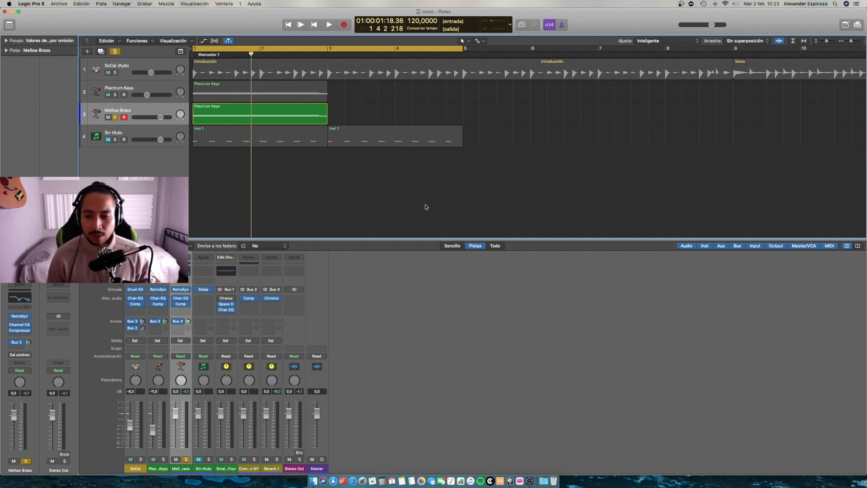
Step: Add a Bus 4 send to the Mellow Brass channel and name the new aux Reverb XL
left_click(183, 328)
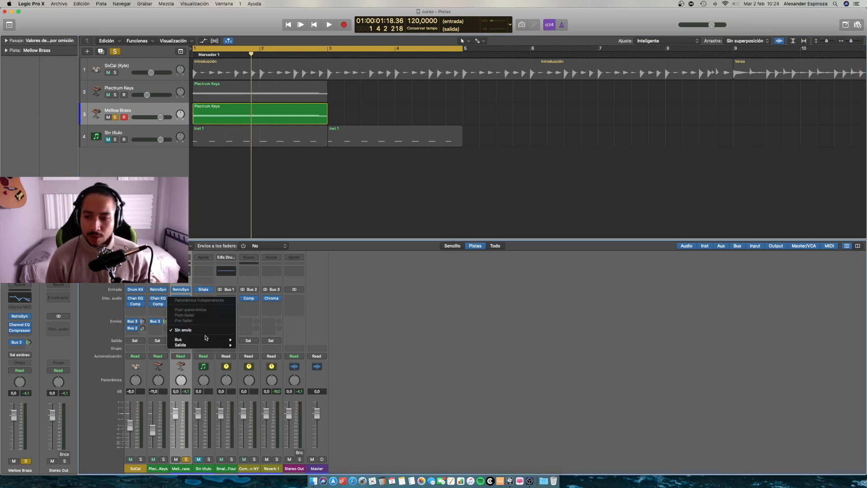
mouse_move(208, 339)
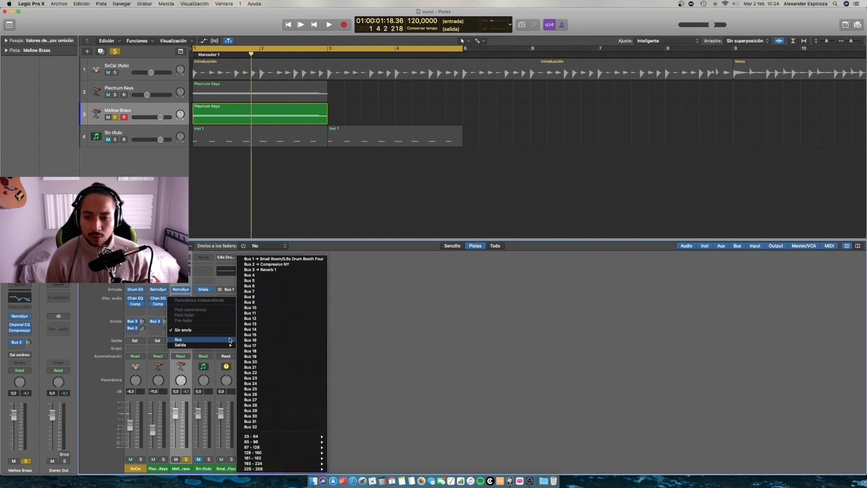
left_click(262, 277)
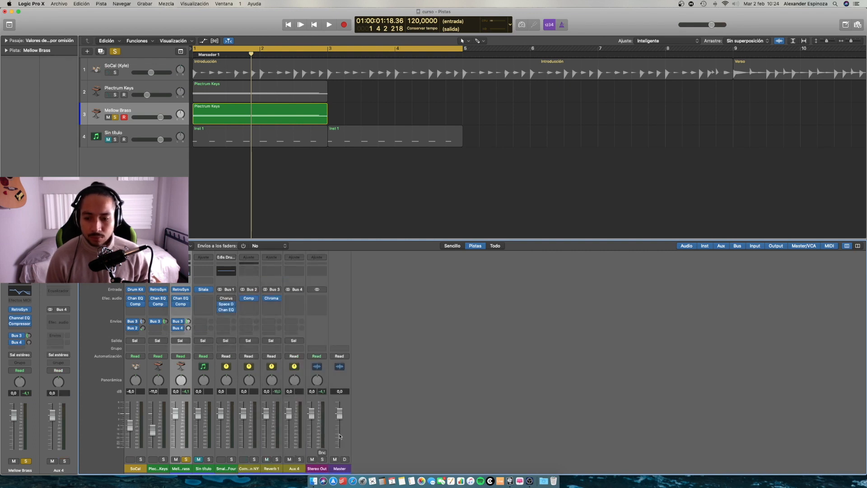
left_click(293, 468)
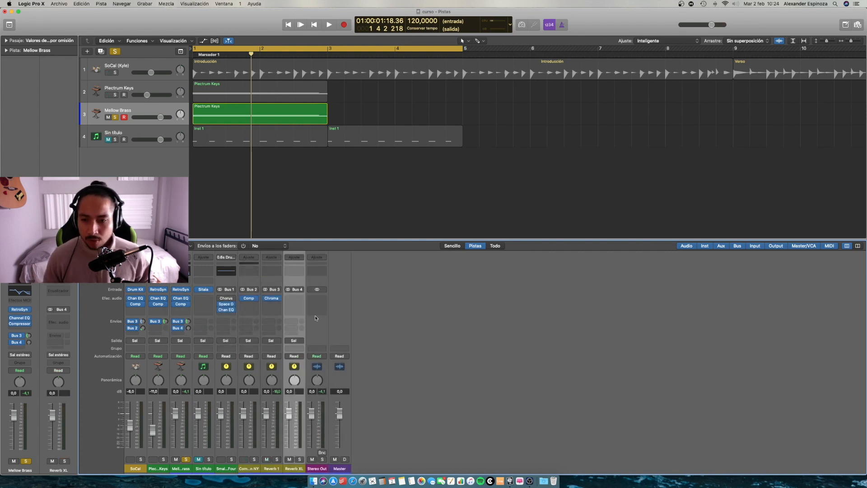
Step: Insert ChromaVerb on the Reverb XL aux and set its room type to Theatre
left_click(298, 299)
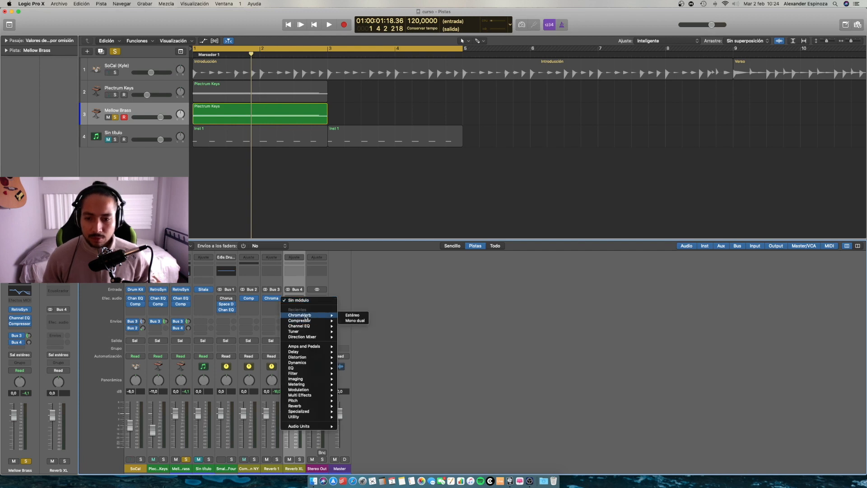
left_click(305, 316)
left_click_drag(227, 15, 586, 85)
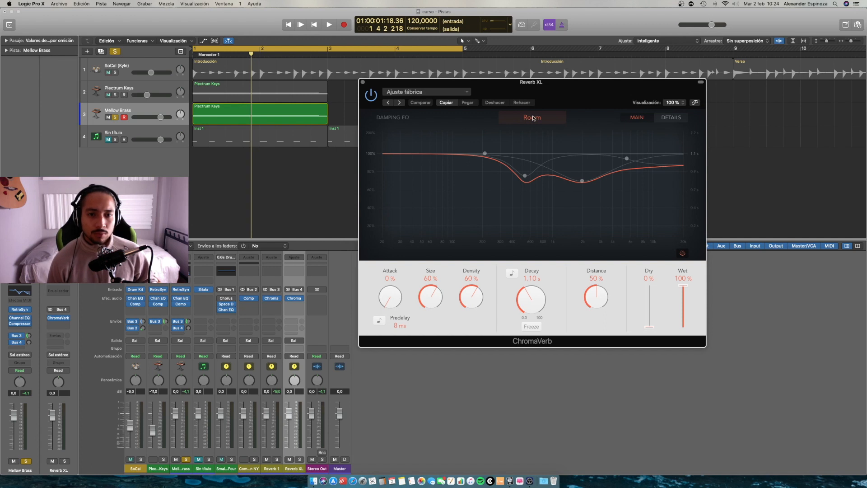
left_click(533, 117)
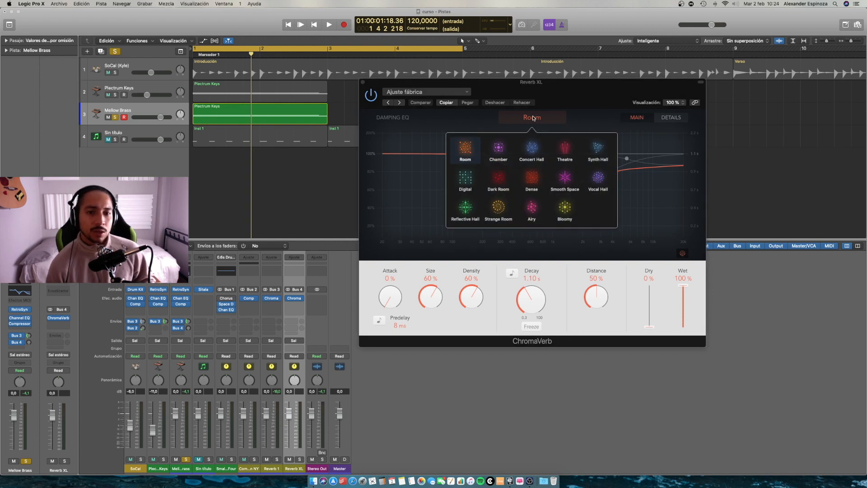
left_click(566, 148)
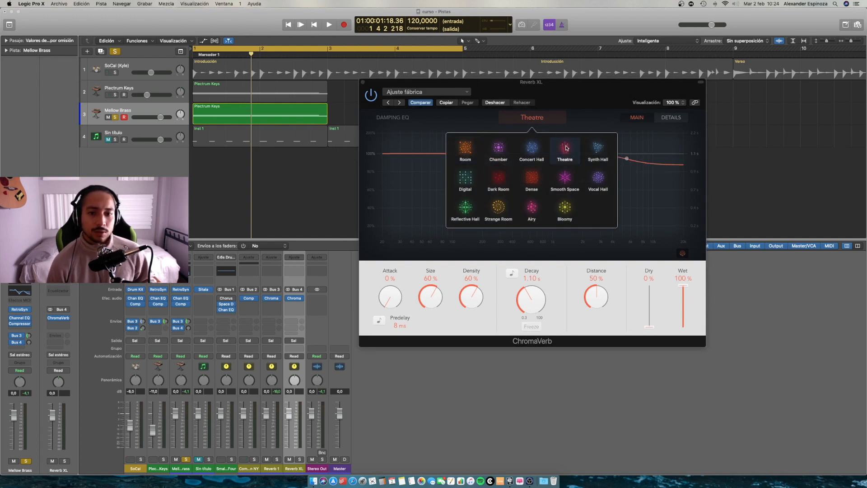
left_click(598, 332)
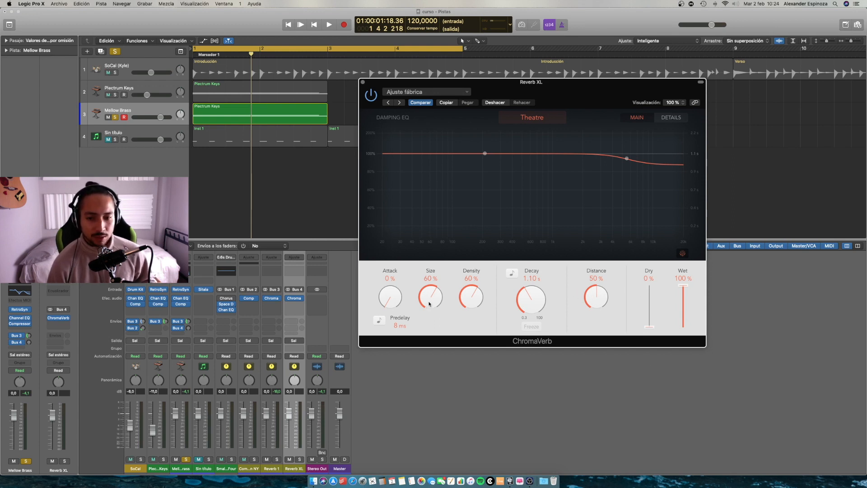
Step: Set the Reverb XL ChromaVerb's size to 79% and its decay to 2.20 s
left_click_drag(433, 296, 435, 284)
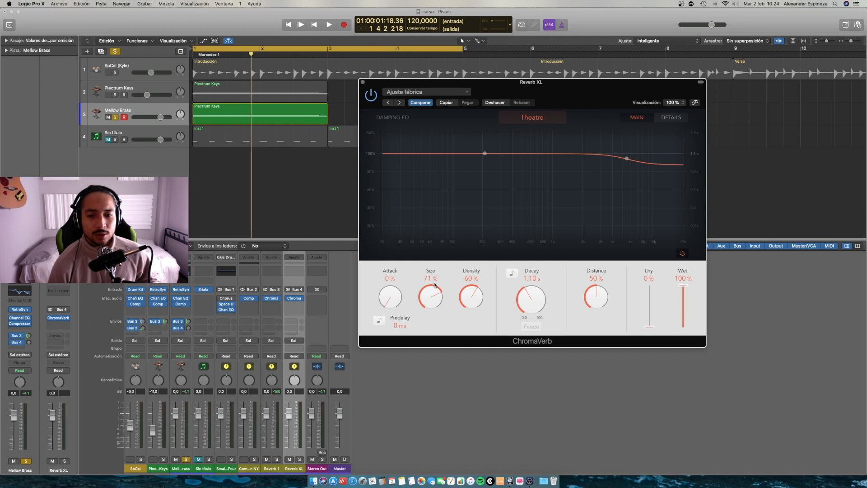
left_click_drag(432, 304, 432, 301)
left_click_drag(533, 296, 529, 281)
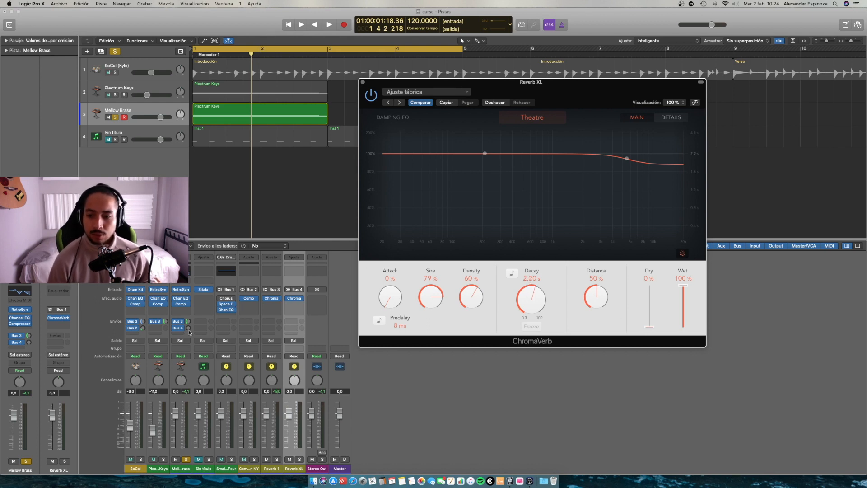
Step: Raise the Mellow Brass send on Bus 4 to -10.9 dB and compare playback with the send active and bypassed
left_click_drag(188, 329, 187, 312)
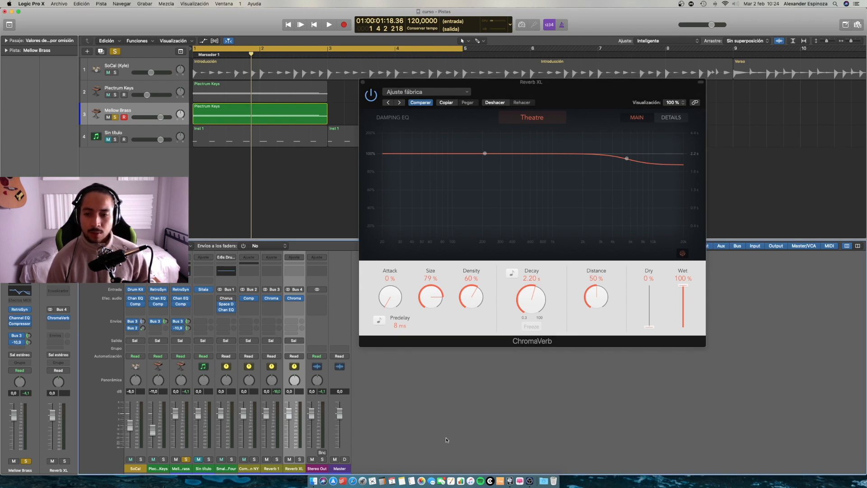
key("space")
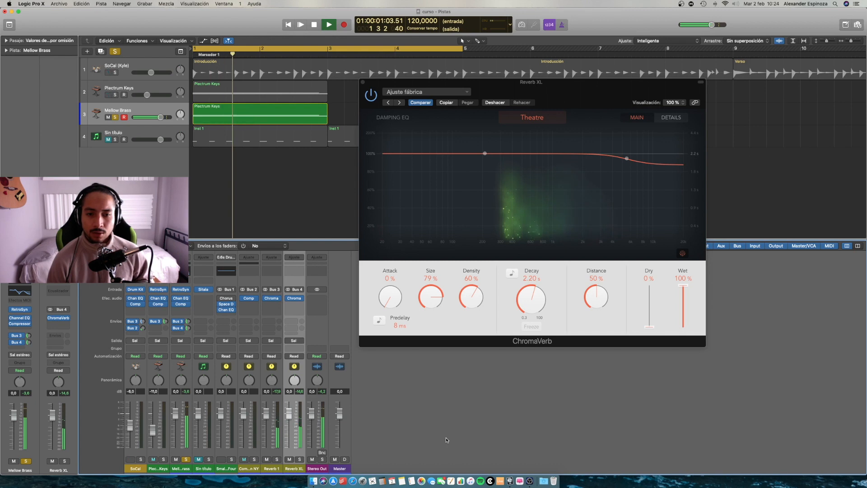
key("space")
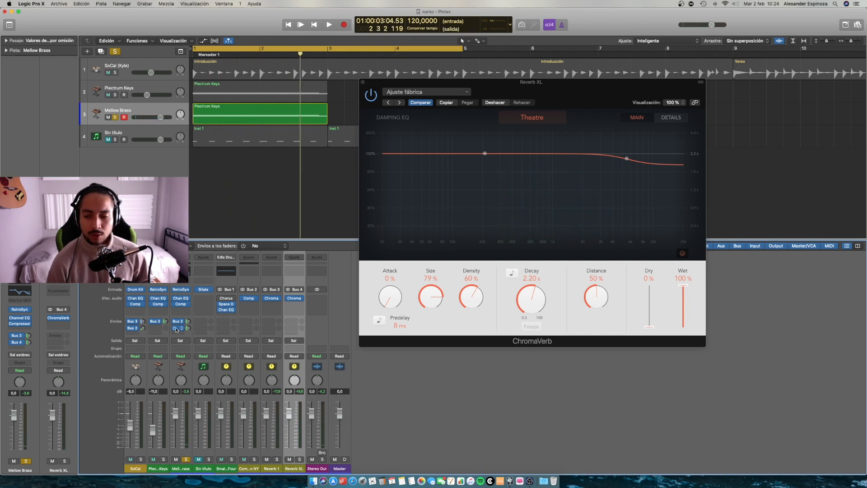
key("space")
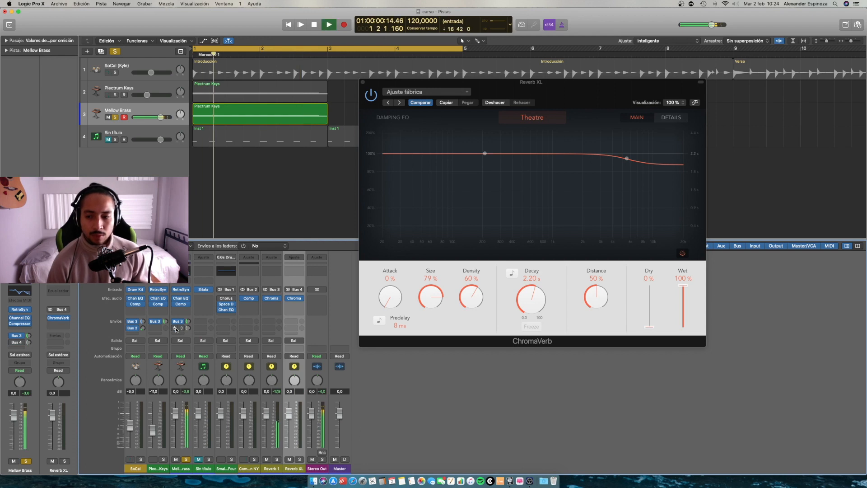
Step: Listen to Mellow Brass once more with its Bus 4 send bypassed and reactivated
key("space")
key("space")
key("space")
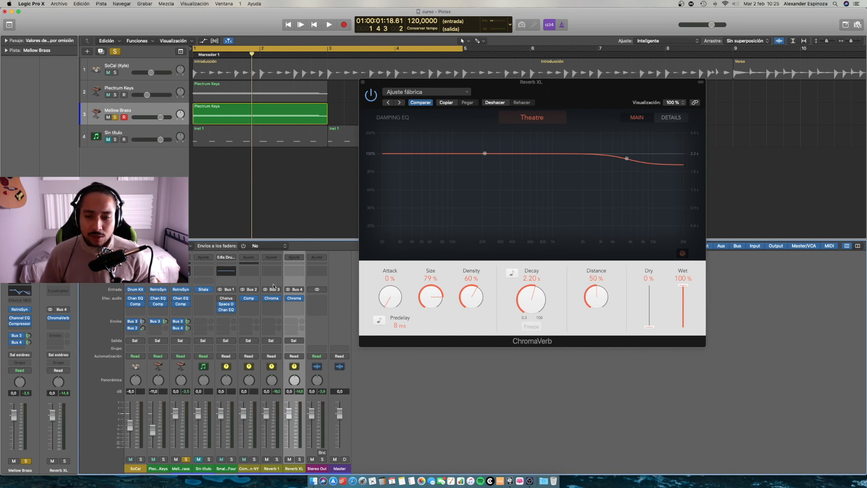
Step: Add a Bus 5 send to the Mellow Brass channel, name the new aux Reverb XXL and insert ChromaVerb on it
left_click(181, 333)
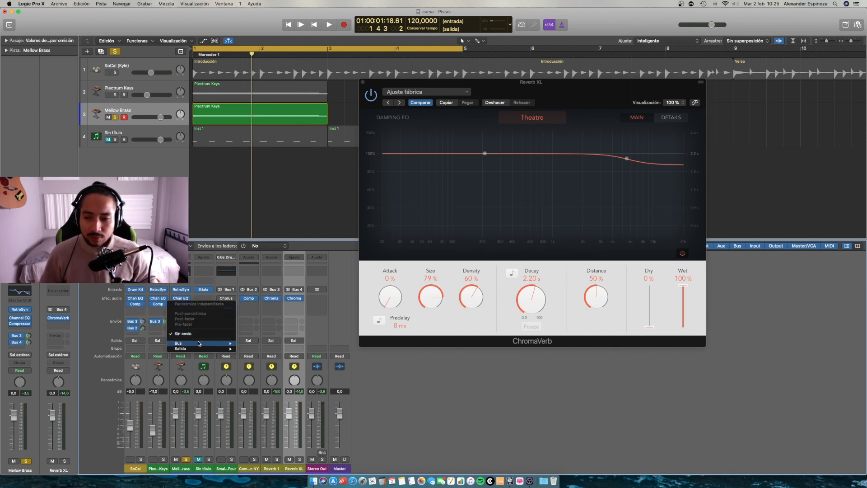
mouse_move(203, 344)
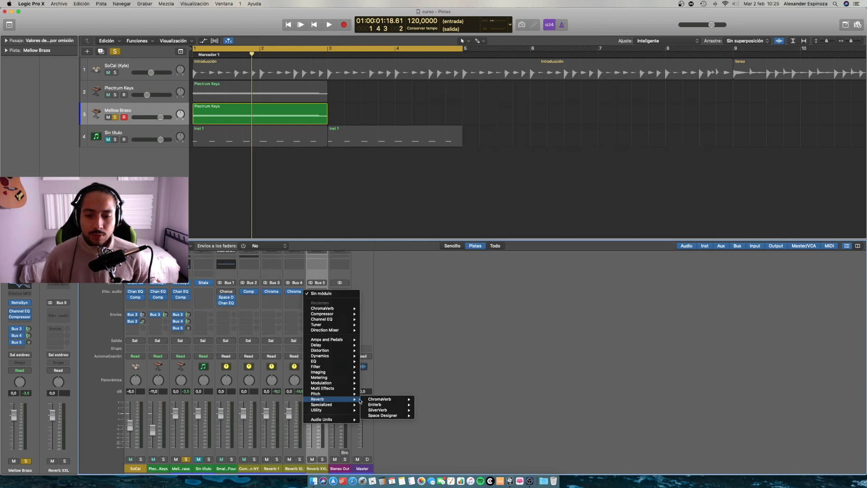
left_click(390, 400)
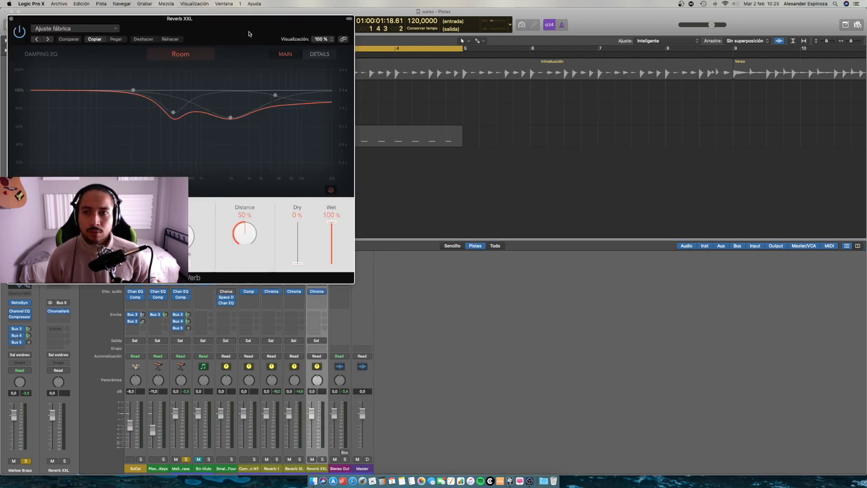
left_click_drag(250, 34, 602, 102)
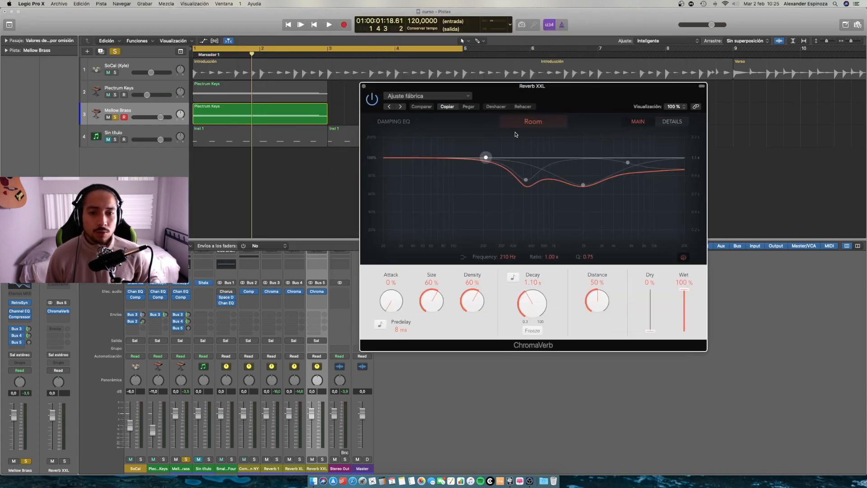
Step: Set the Reverb XXL ChromaVerb to Chamber with 100% size, 82% distance and 3.80 s decay
left_click(536, 128)
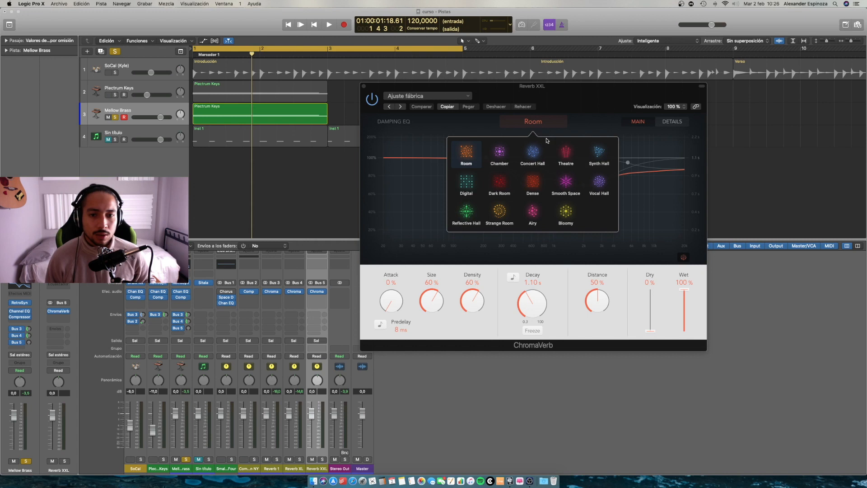
left_click(501, 153)
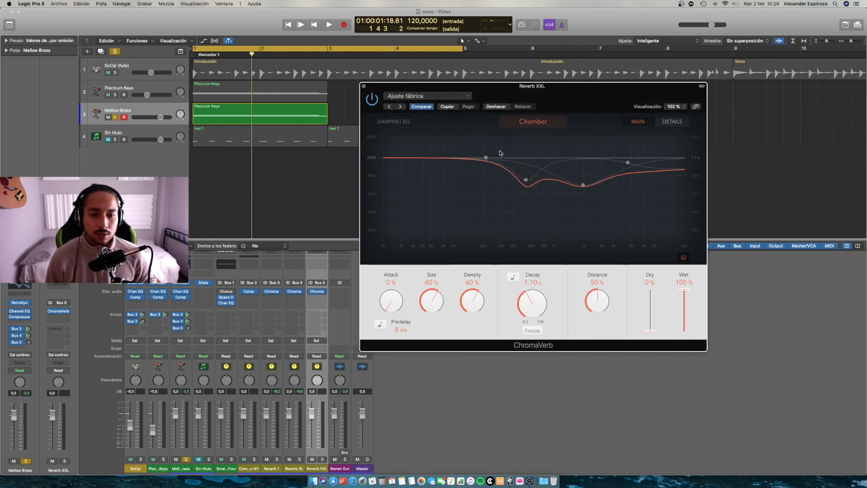
left_click_drag(432, 307, 441, 240)
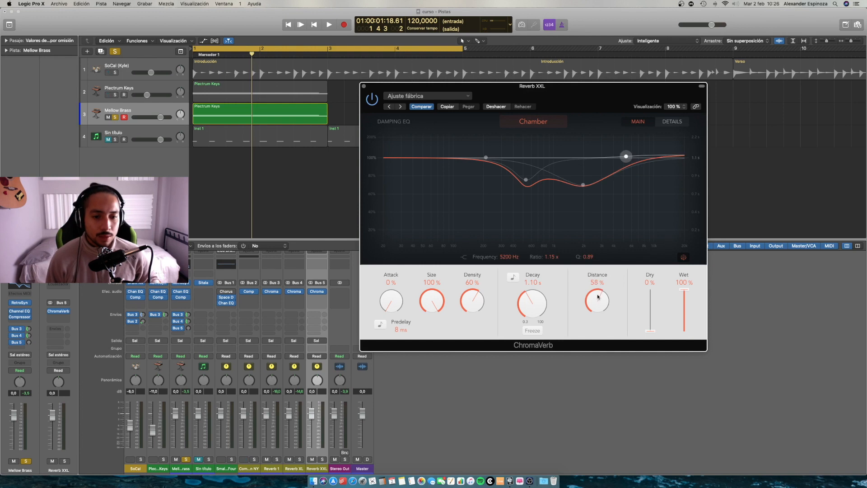
left_click_drag(598, 295, 598, 271)
left_click_drag(524, 308, 523, 284)
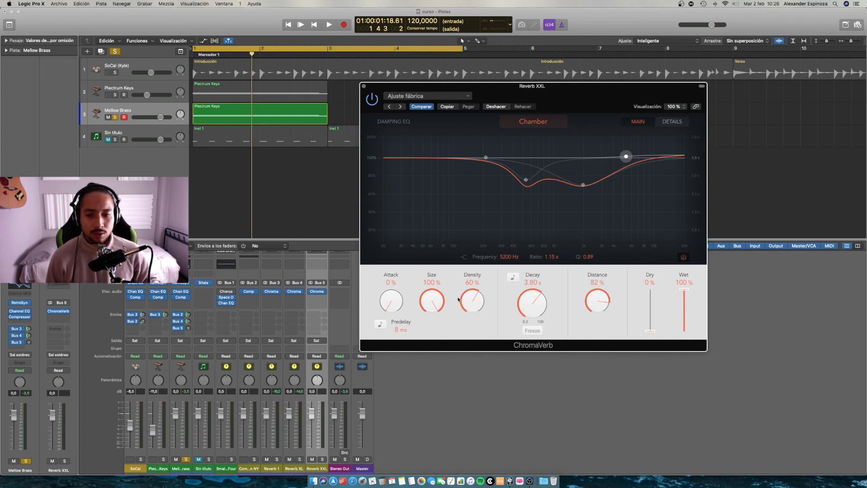
Step: Raise the Mellow Brass send on Bus 5 and compare playback with that send active and bypassed
left_click(189, 330)
left_click_drag(189, 330, 184, 316)
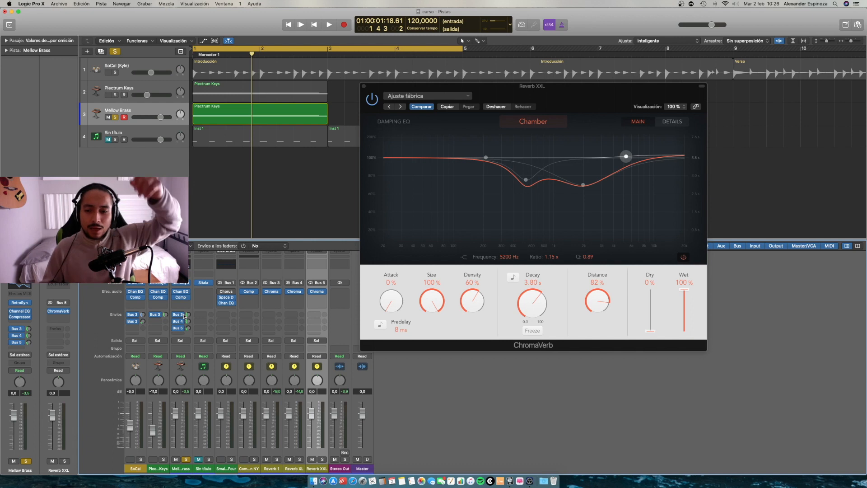
key("space")
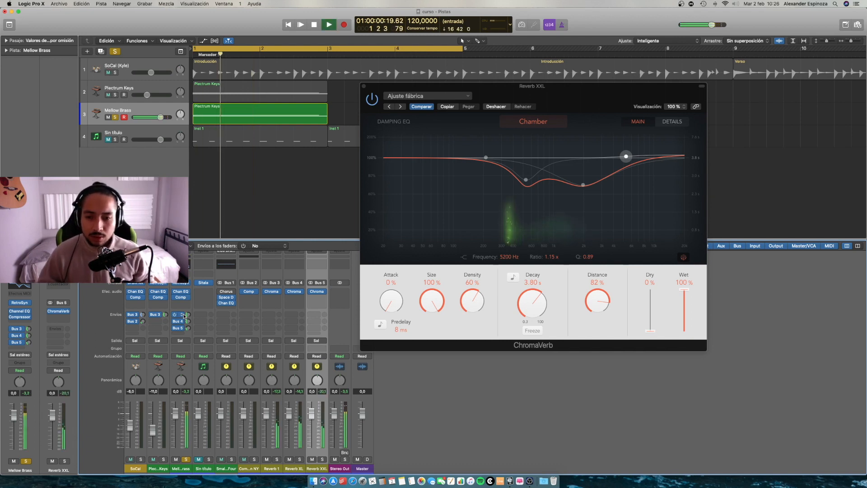
key("space")
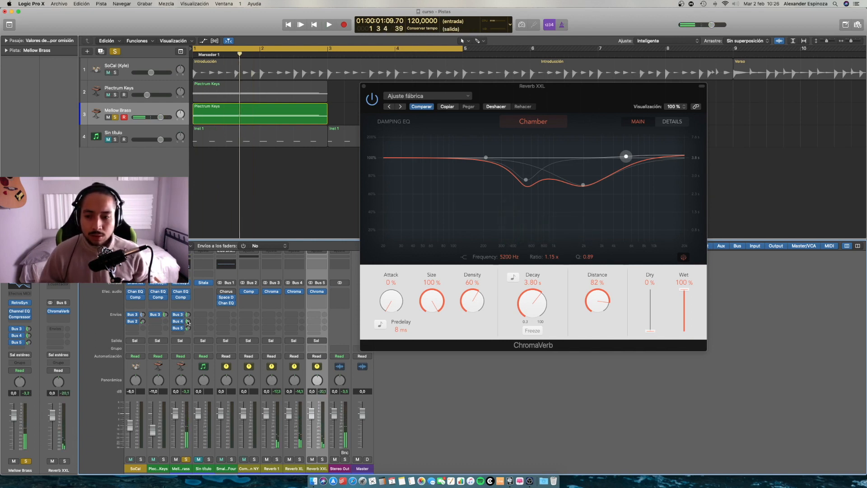
key("space")
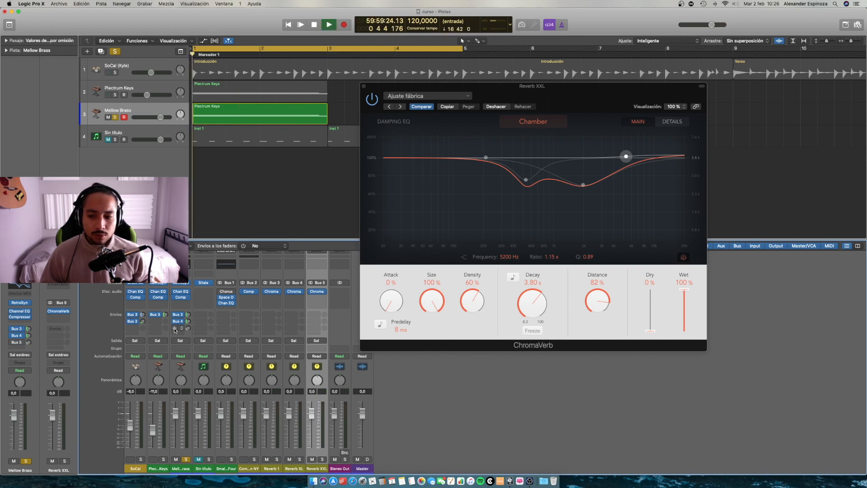
key("space")
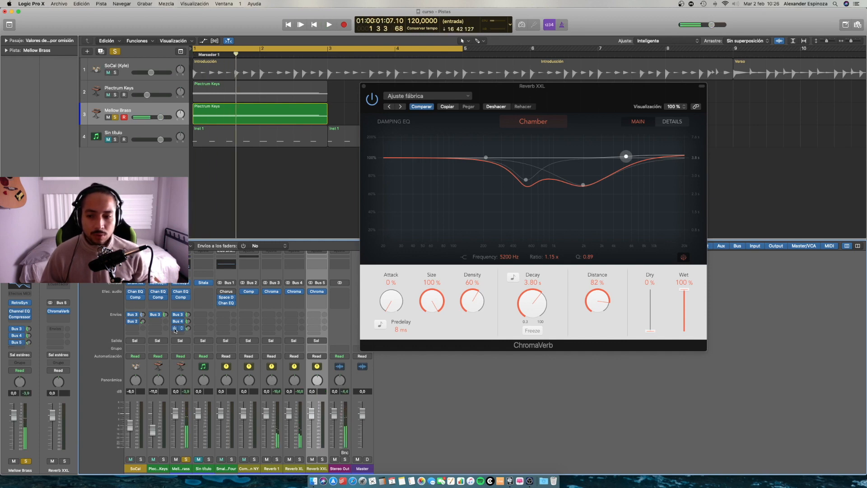
Step: Compare the brass playback with the Bus 4 send bypassed and with all three reverb sends active
key("space")
key("space")
key("space")
key("space")
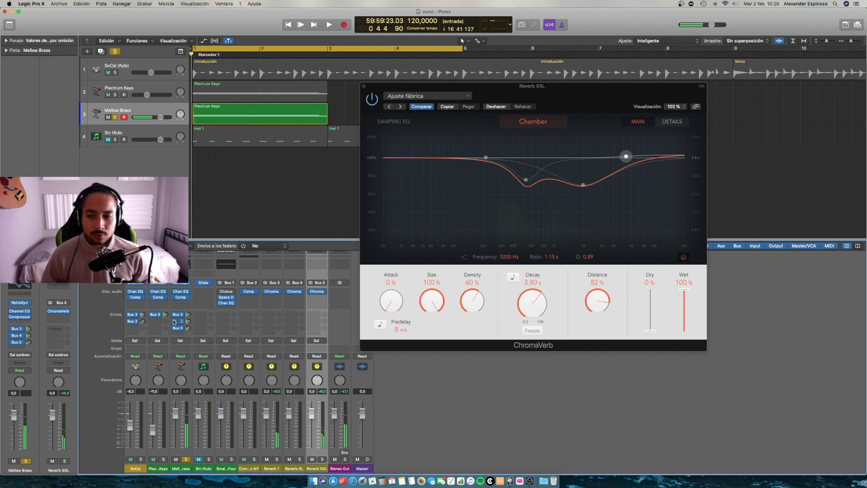
key("space")
key("space")
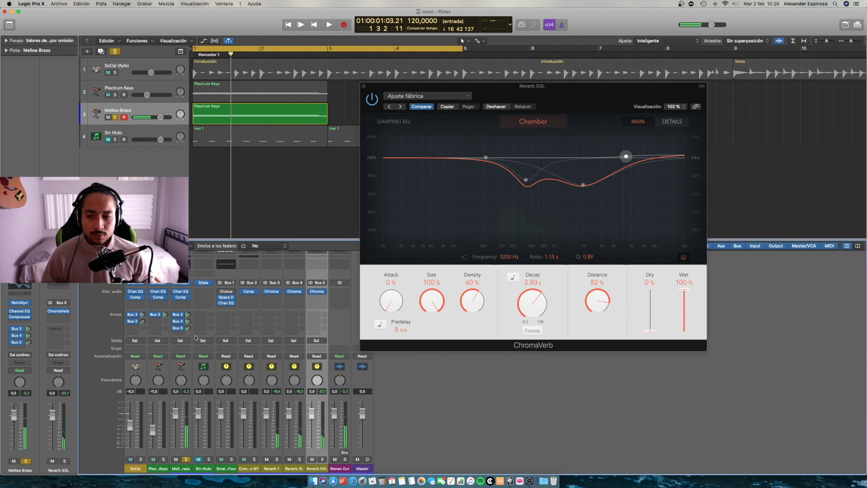
Step: Set the Mellow Brass sends to -6.4 dB on Bus 5 and -16.2 dB on Bus 4 while listening to playback
left_click_drag(189, 329, 188, 327)
key("space")
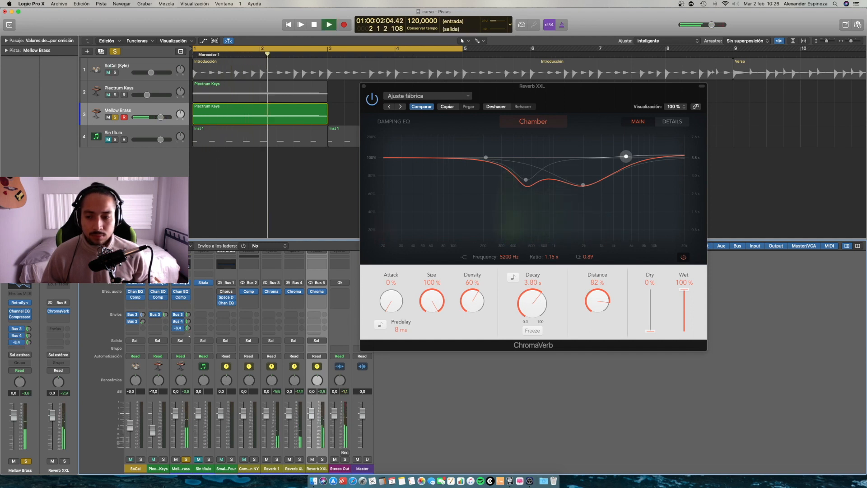
key("Return")
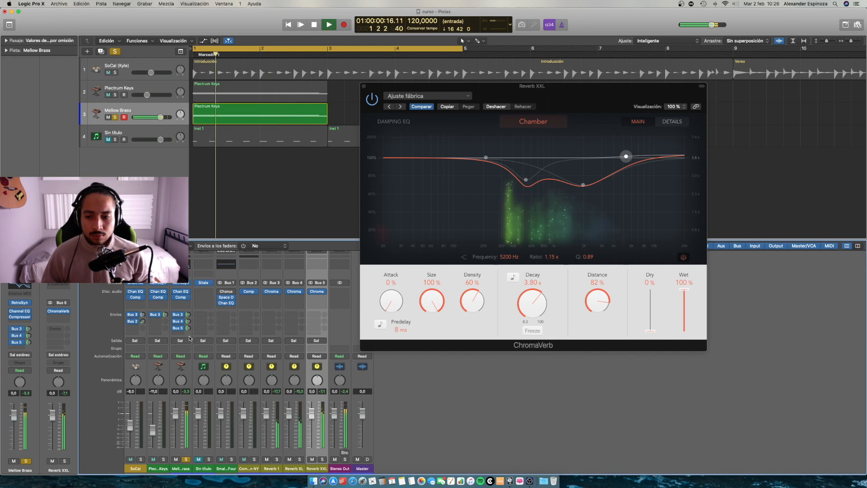
left_click_drag(189, 322, 189, 321)
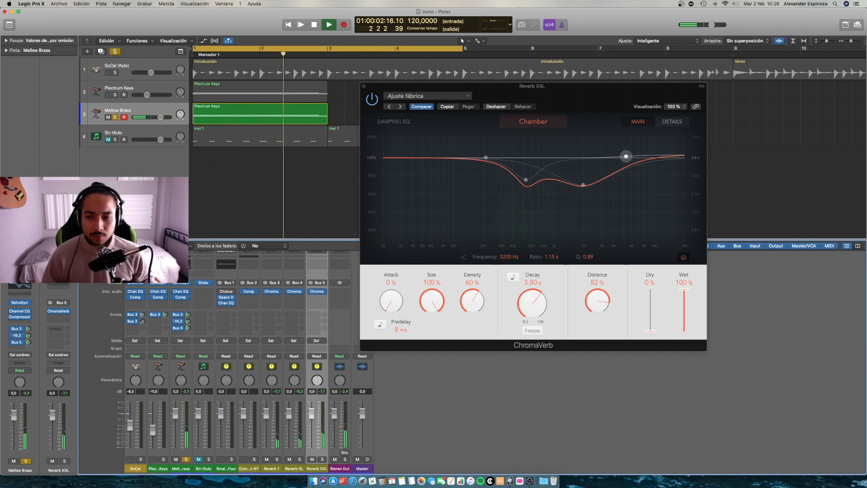
key("Return")
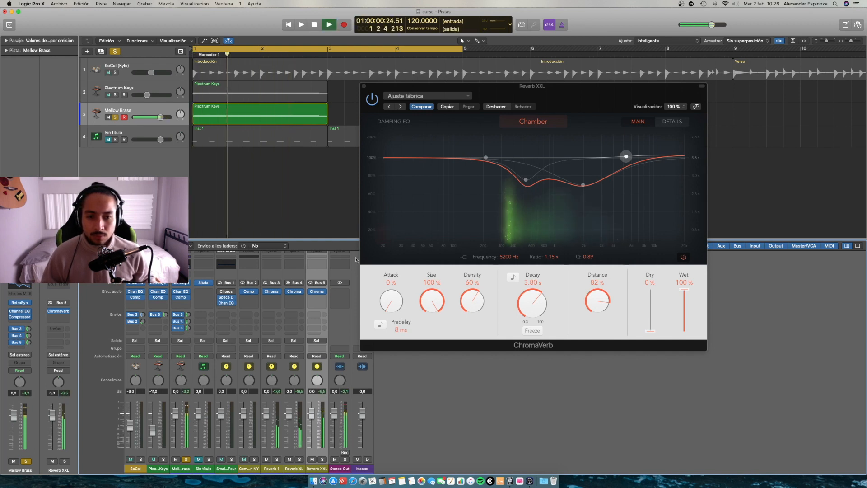
key("space")
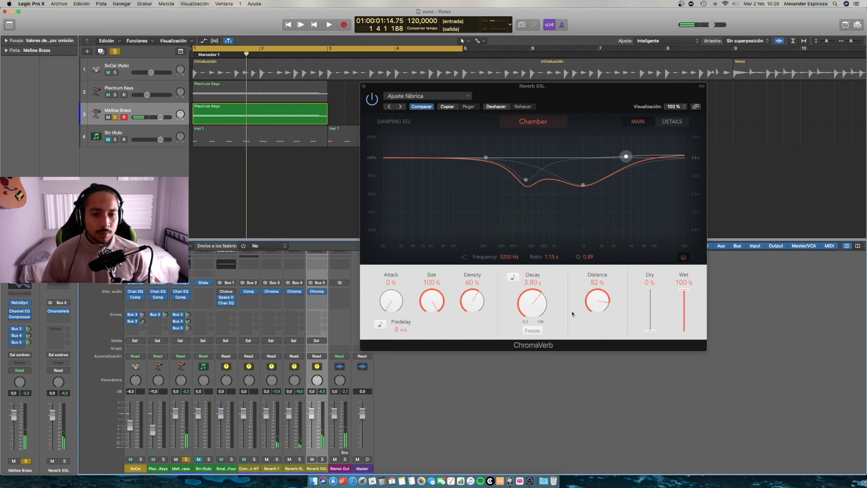
Step: Try a 12.00 s decay and the Reflective Hall room type on the Reverb XXL ChromaVerb and listen to it
left_click_drag(528, 305, 526, 293)
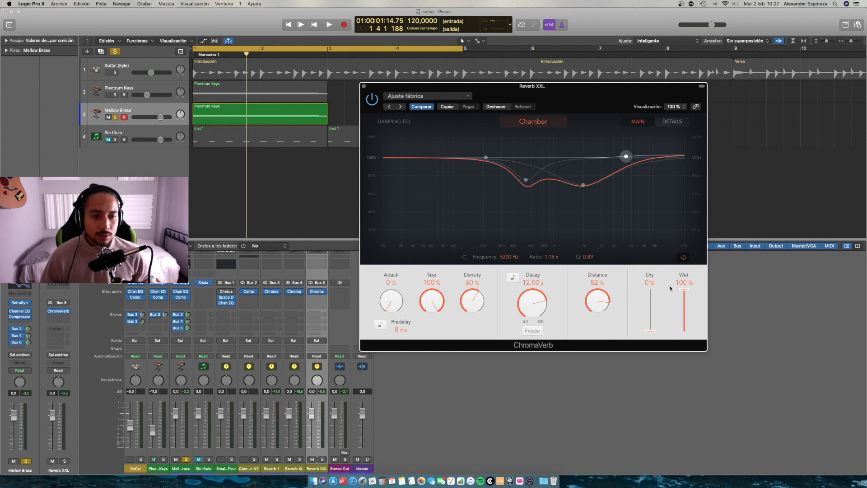
left_click(527, 123)
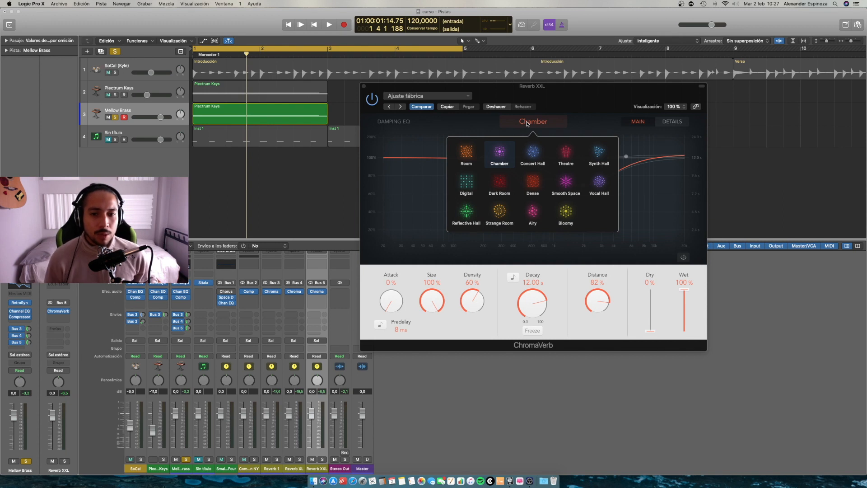
left_click(475, 215)
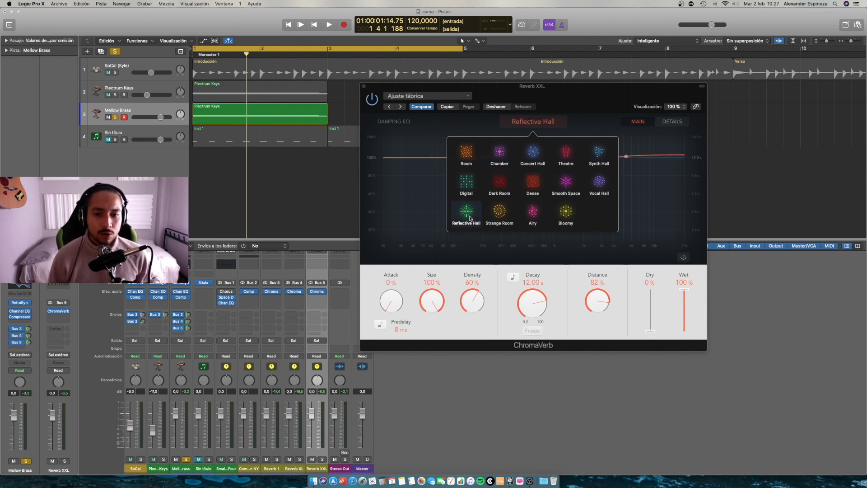
key("space")
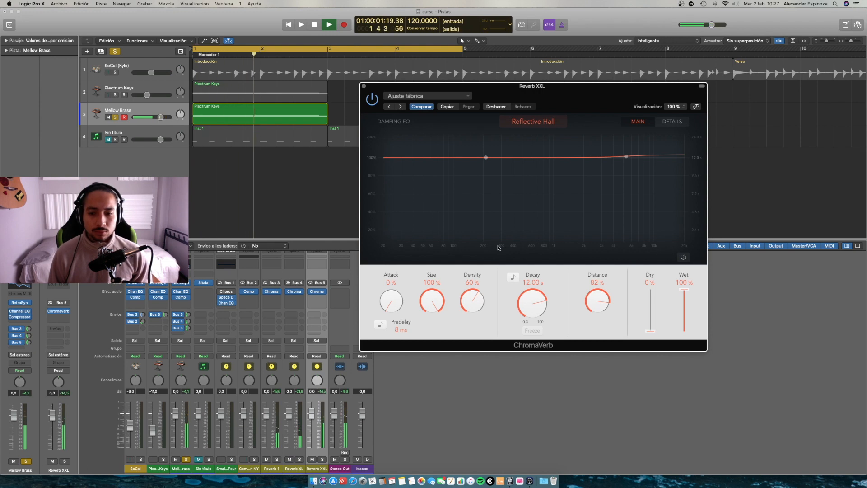
key("space")
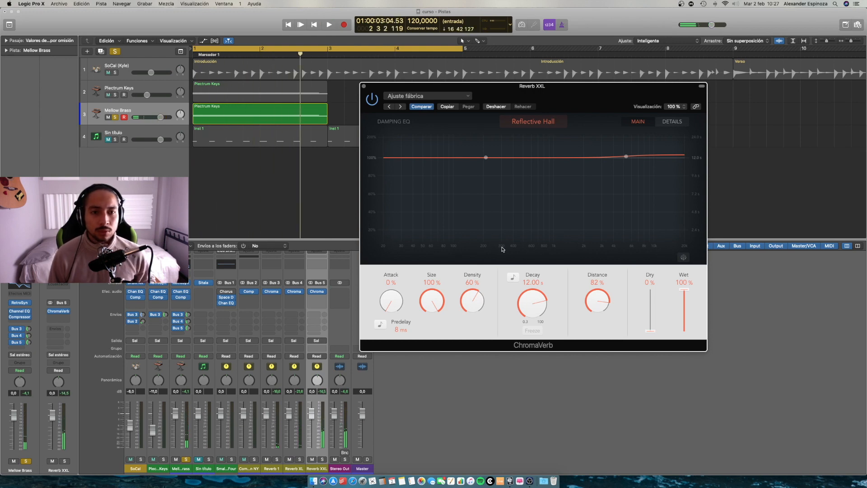
Step: Set the Reverb XXL ChromaVerb to Vocal Hall with a 3.90 s decay during playback and close its window
left_click(531, 127)
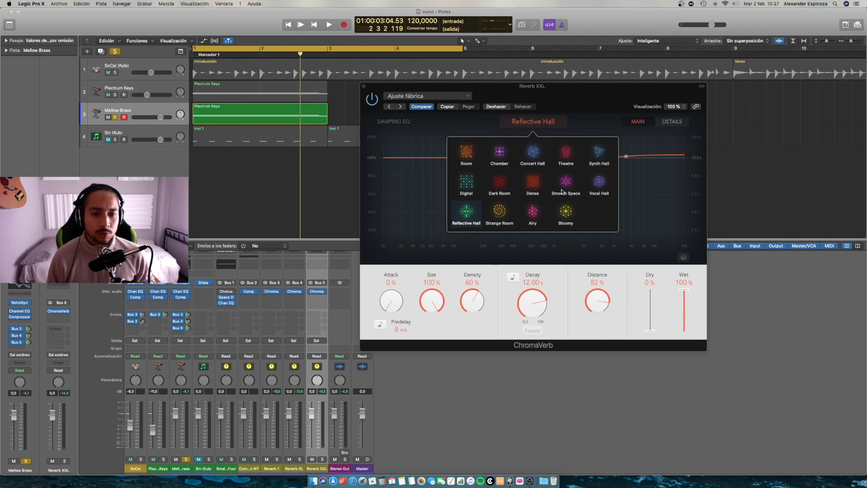
left_click(600, 183)
key("space")
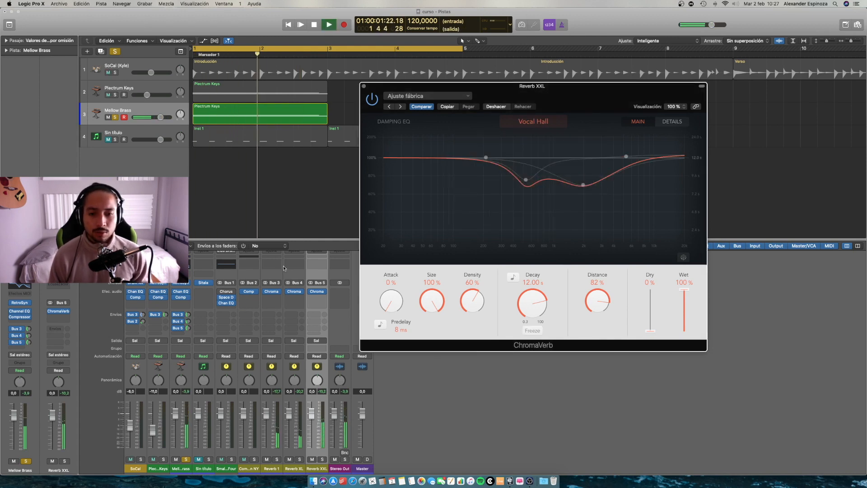
left_click_drag(534, 302, 536, 331)
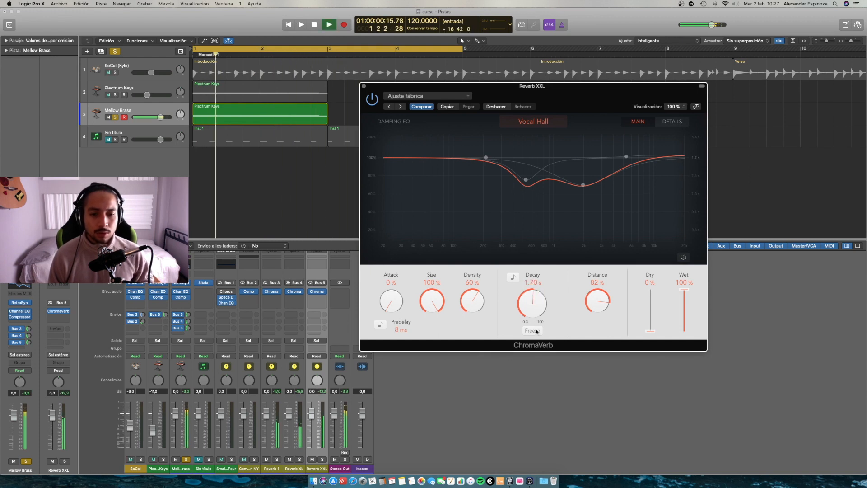
left_click_drag(535, 300, 535, 283)
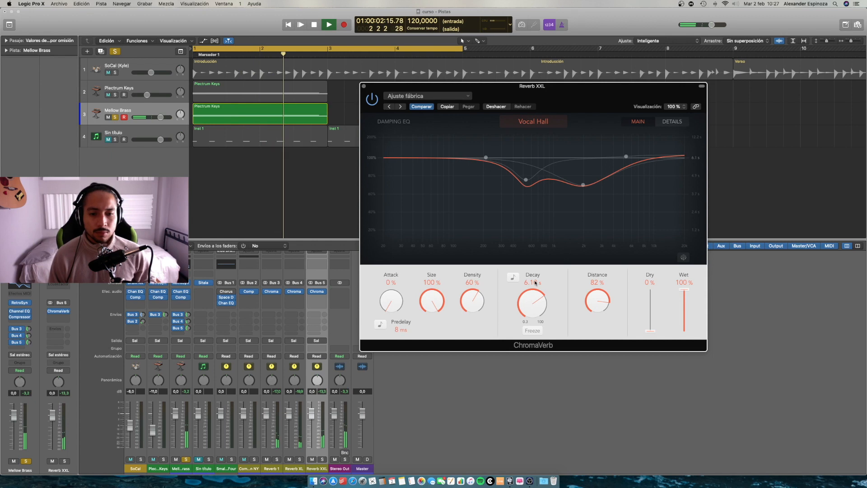
left_click_drag(536, 283, 533, 309)
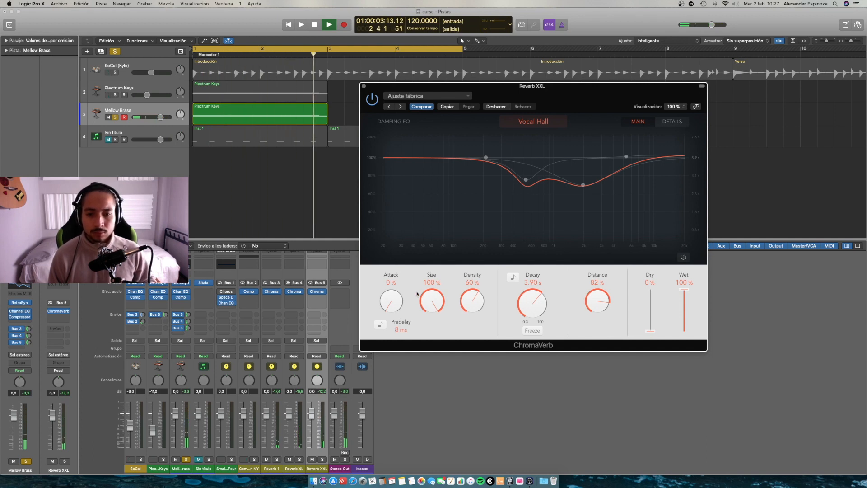
key("super+w")
key("space")
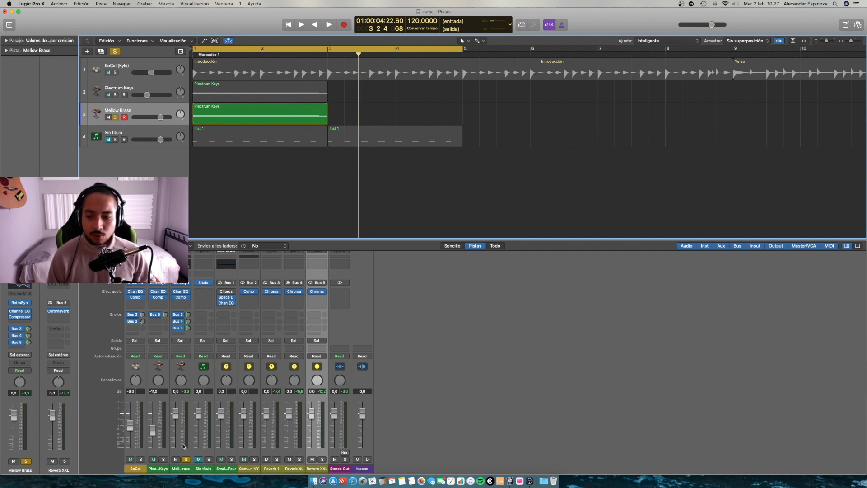
Step: Lower the Mellow Brass channel volume to -4.2 dB and play the section from the start
left_click_drag(176, 416, 177, 427)
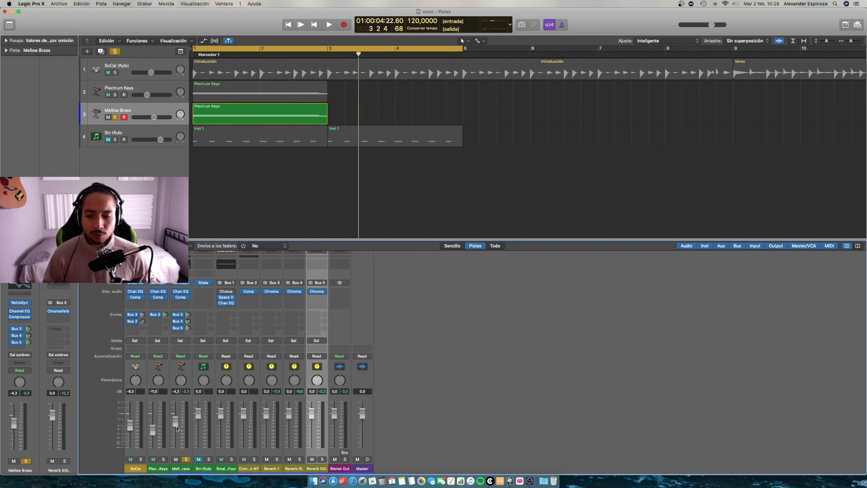
key("Return")
key("space")
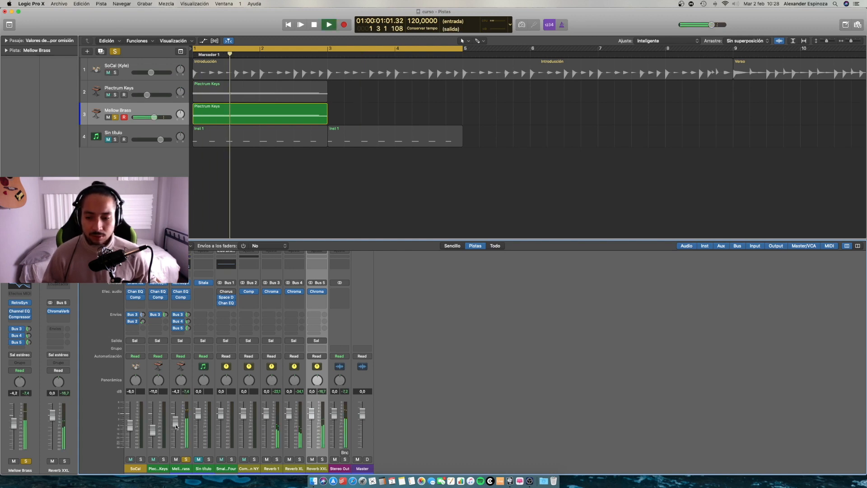
key("space")
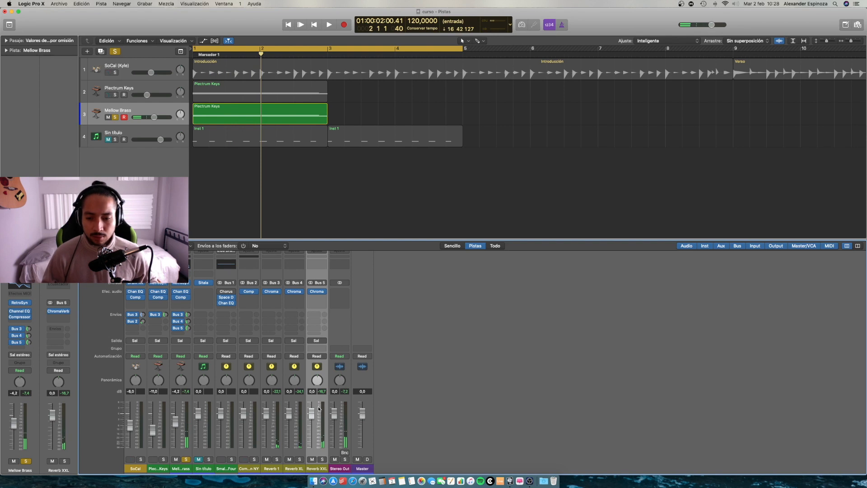
Step: Lower the Reverb XXL aux to -5.3 dB, unsolo Mellow Brass and play the mix from the start
left_click_drag(311, 413, 311, 422)
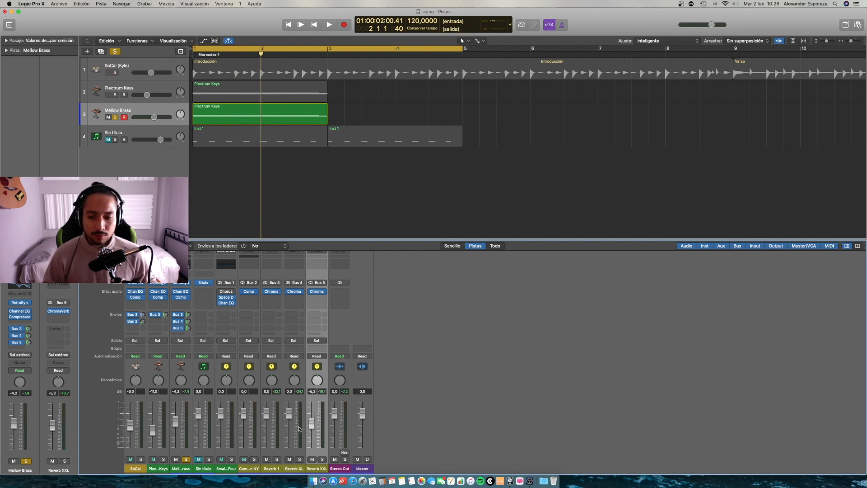
left_click(185, 459)
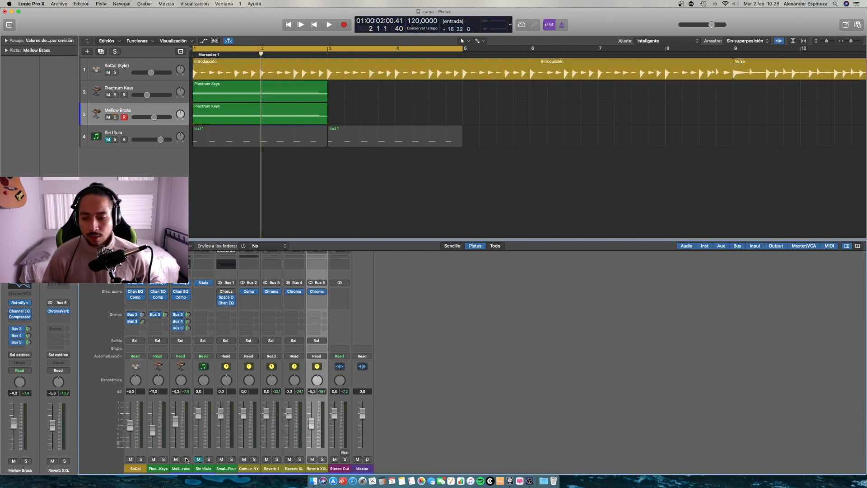
key("Return")
key("space")
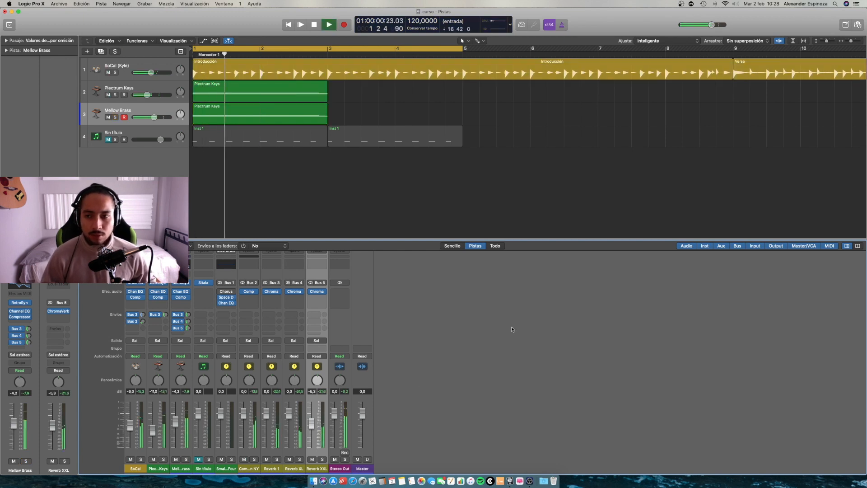
key("space")
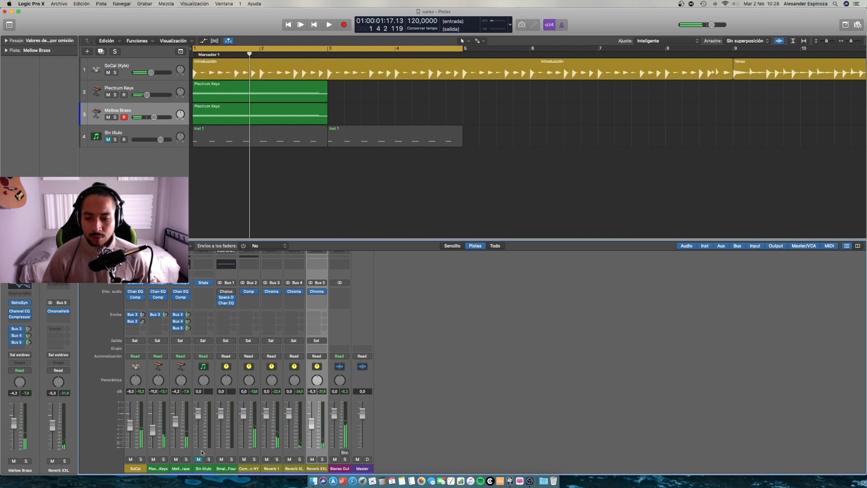
Step: Unmute the Sin título track and lower its volume to -1.3 dB while playing the mix from the start
left_click(199, 459)
key("Return")
key("space")
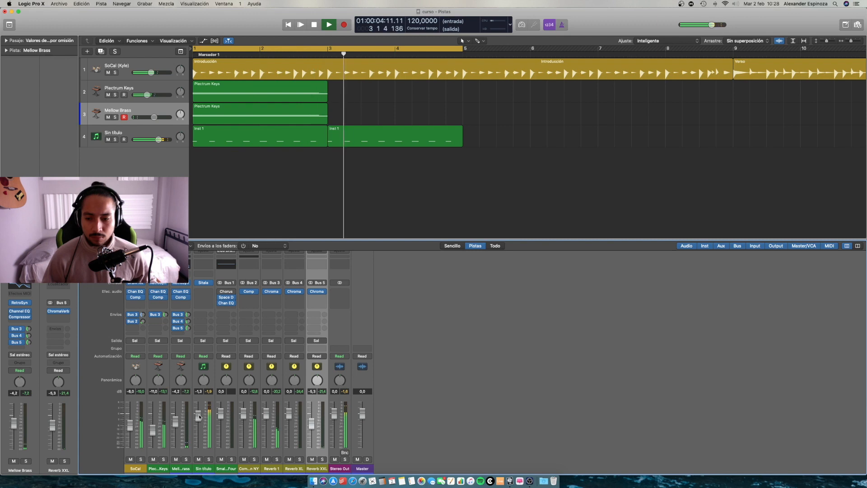
left_click(428, 393)
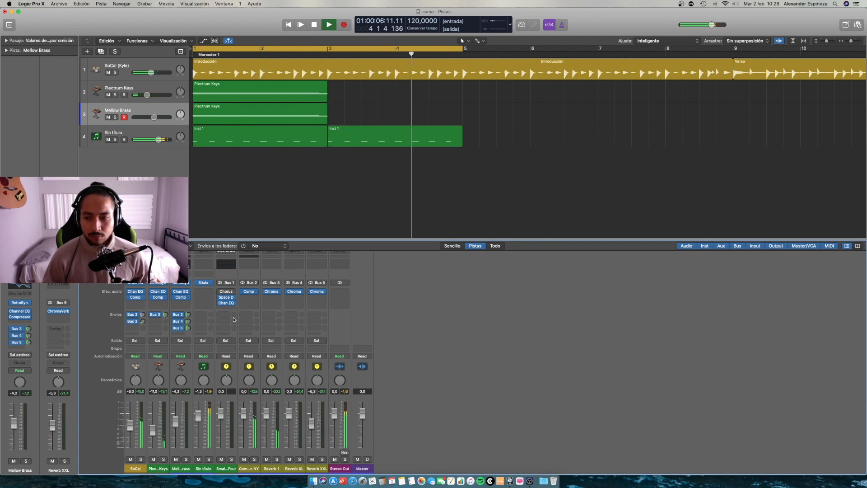
key("Return")
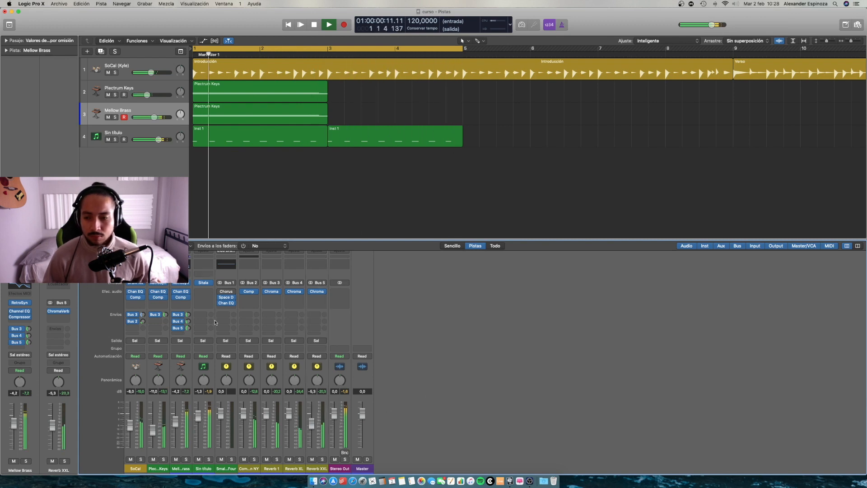
key("space")
Step: Solo Mellow Brass and Plectrum Keys, and set their volumes to -5.6 dB and -10.6 dB while listening to them together
left_click(186, 459)
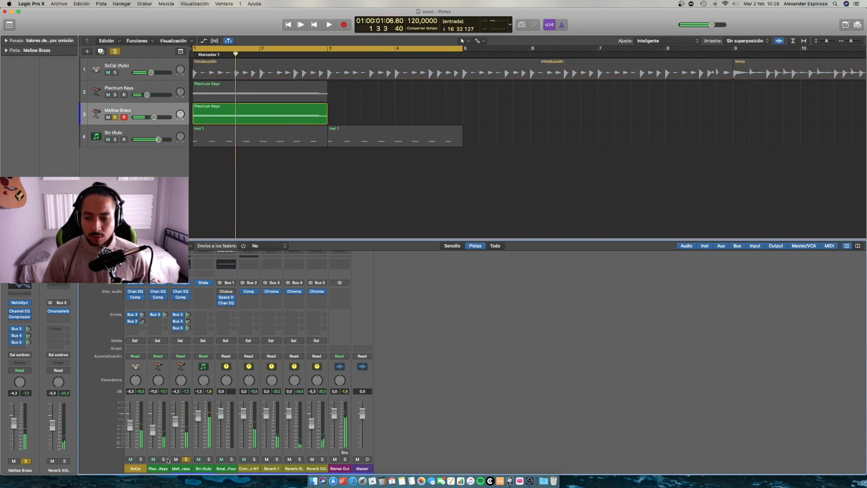
left_click(163, 460)
key("space")
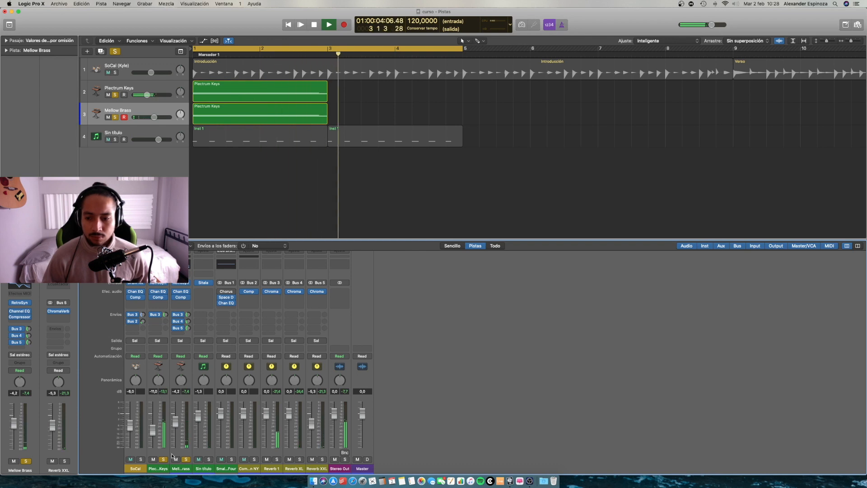
key("space")
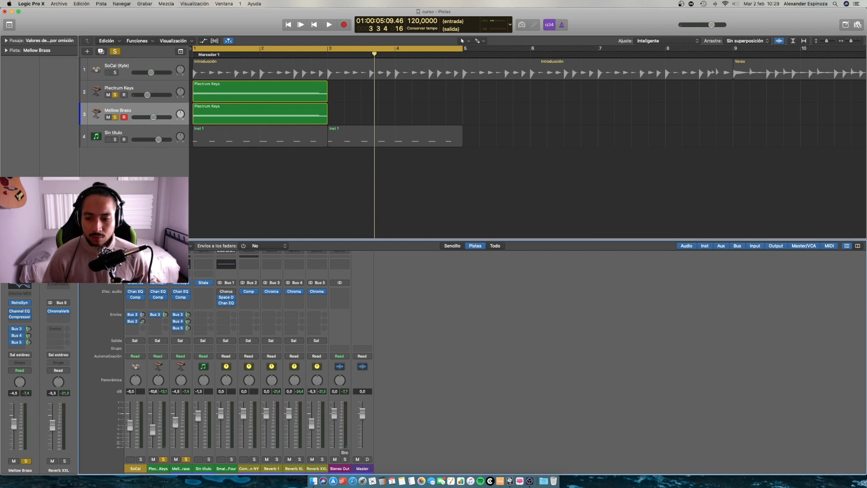
key("Return")
key("space")
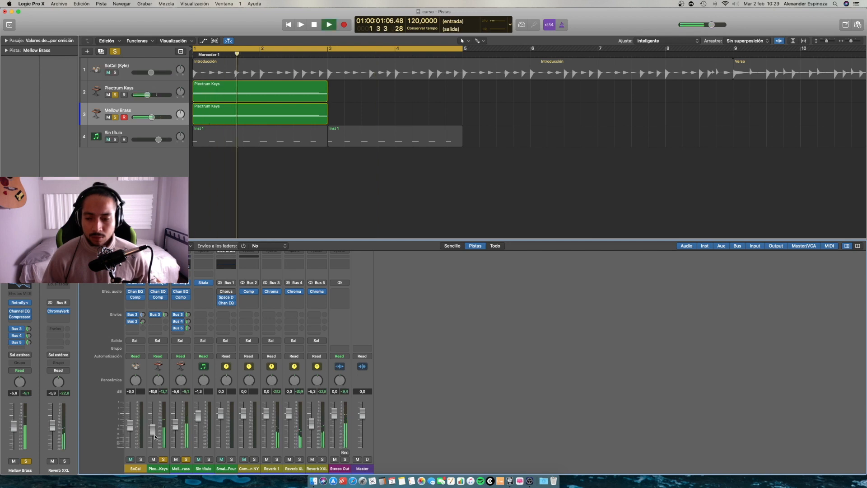
Step: Lower the Plectrum Keys volume in stages to -22.0 dB, replaying the soloed section from the start
left_click_drag(153, 434, 153, 438)
key("space")
key("Return")
key("space")
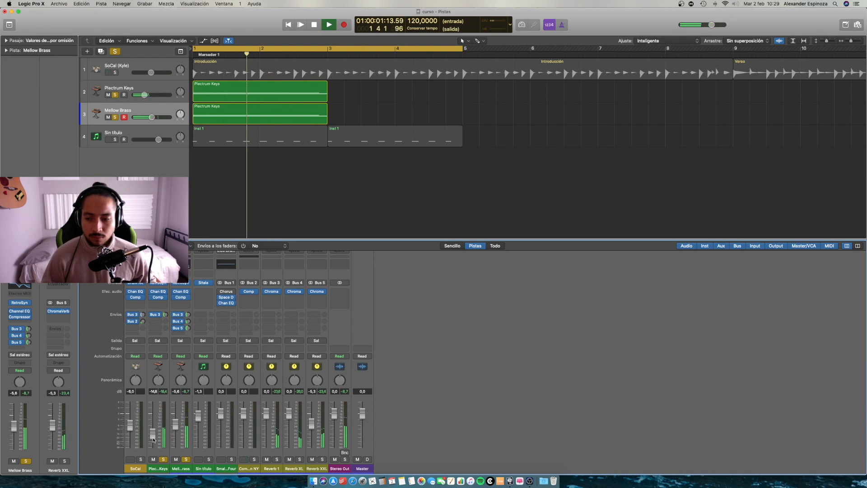
key("space")
left_click_drag(153, 433, 153, 448)
key("Return")
key("space")
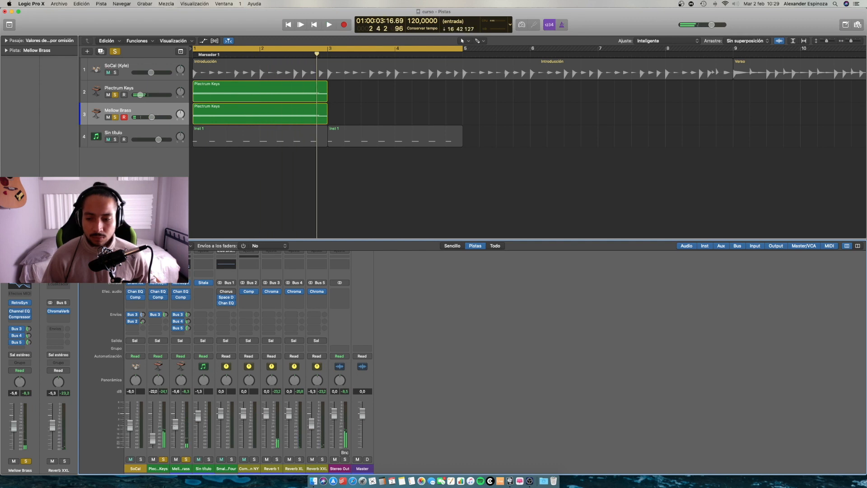
Step: Raise the Mellow Brass volume to -4.1 dB and replay it from the start against the keys
left_click_drag(175, 427, 176, 423)
key("Return")
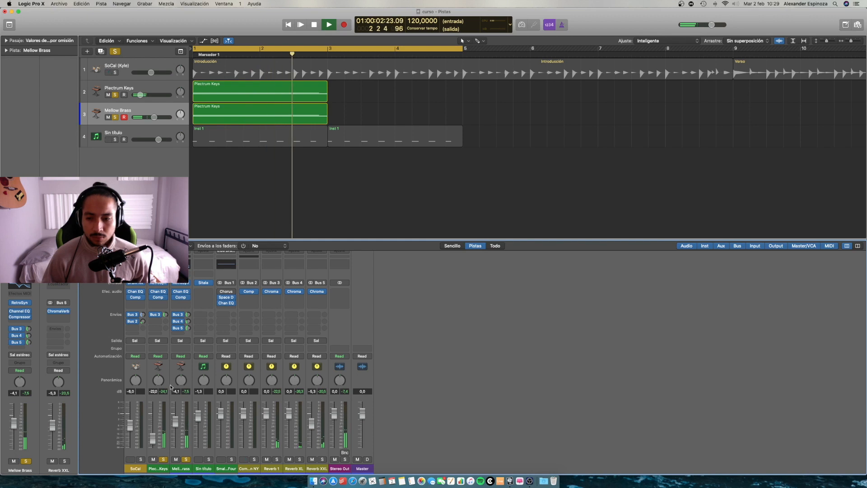
key("space")
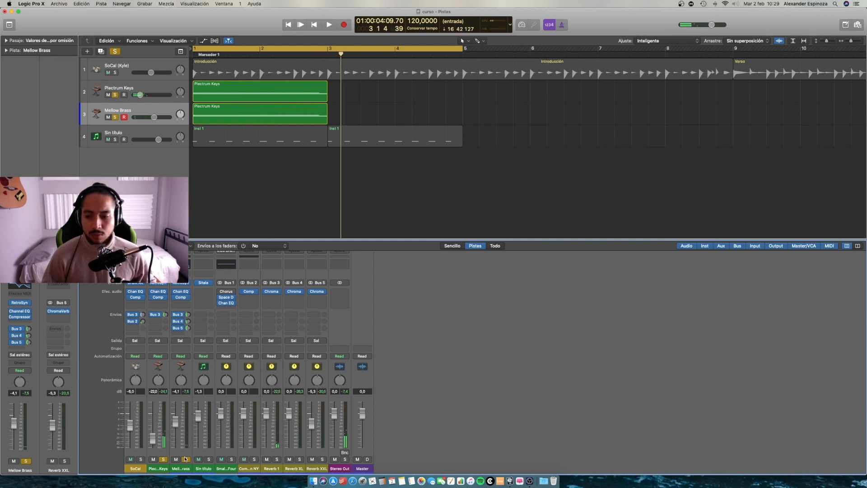
Step: Unsolo Mellow Brass and Plectrum Keys and play the full mix from the start
left_click(185, 459)
left_click(164, 459)
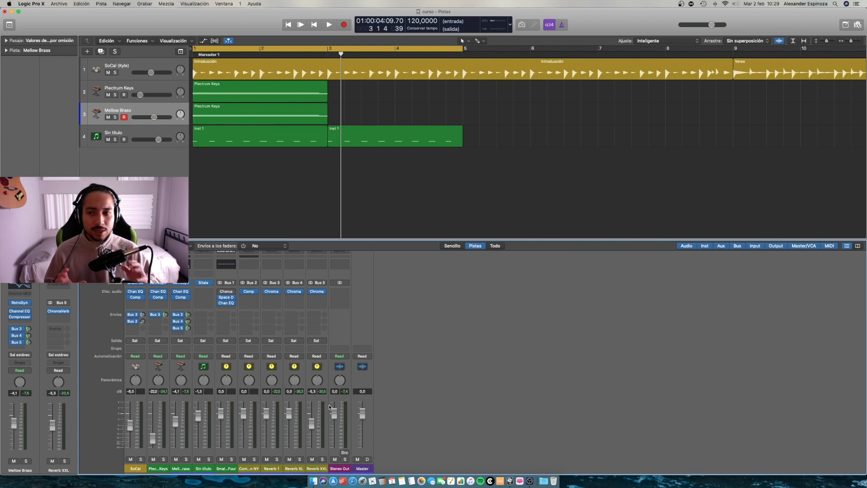
key("Return")
key("space")
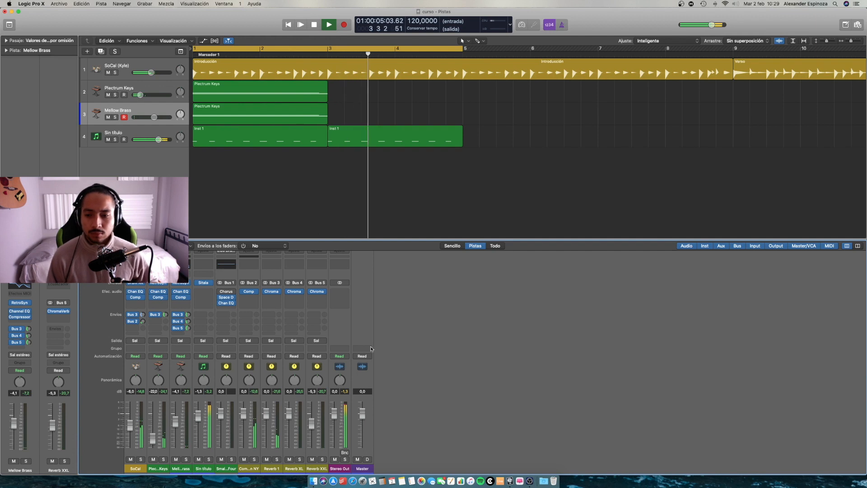
key("space")
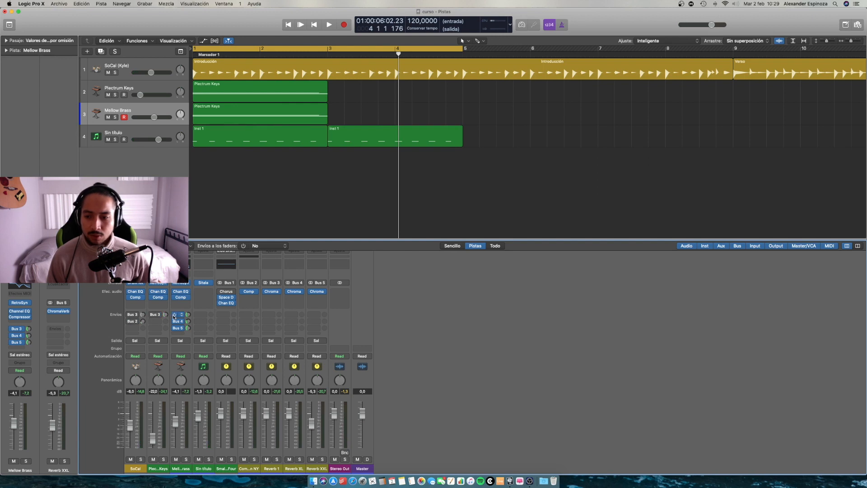
Step: Compare the mix with all drum, keys and brass sends bypassed and with those sends switched back on
key("space")
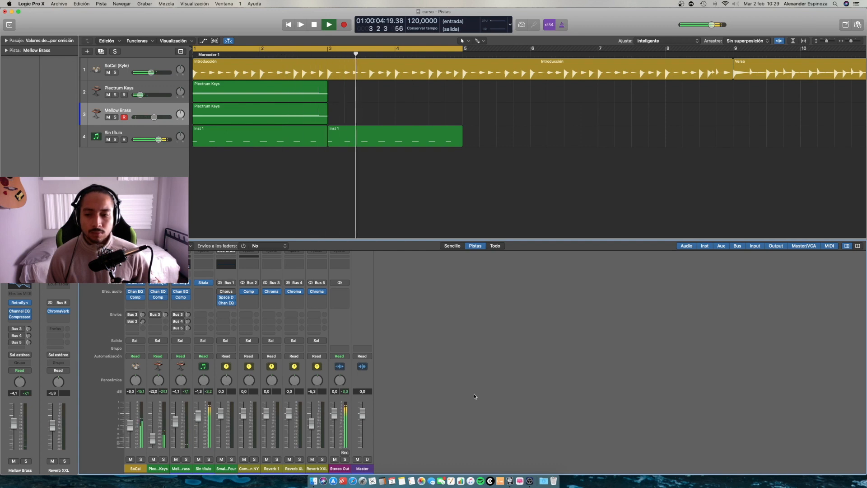
key("space")
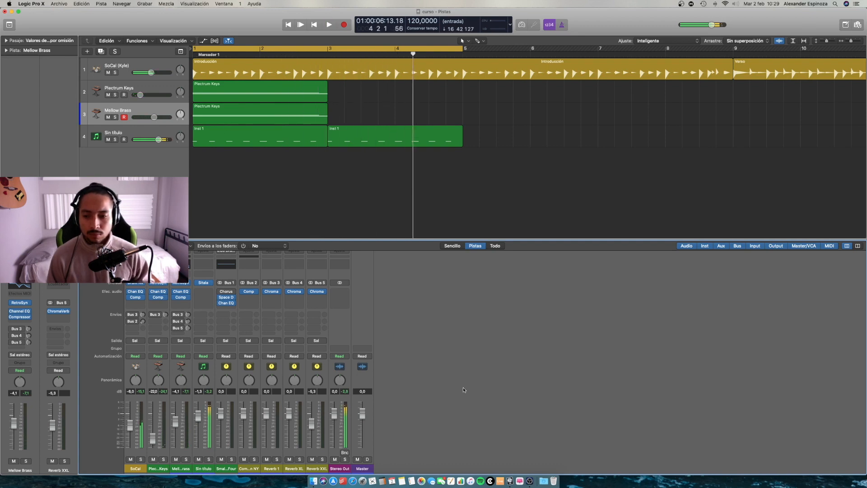
left_click(130, 315)
left_click(131, 321)
left_click(155, 314)
left_click(177, 314)
left_click(177, 321)
left_click(177, 328)
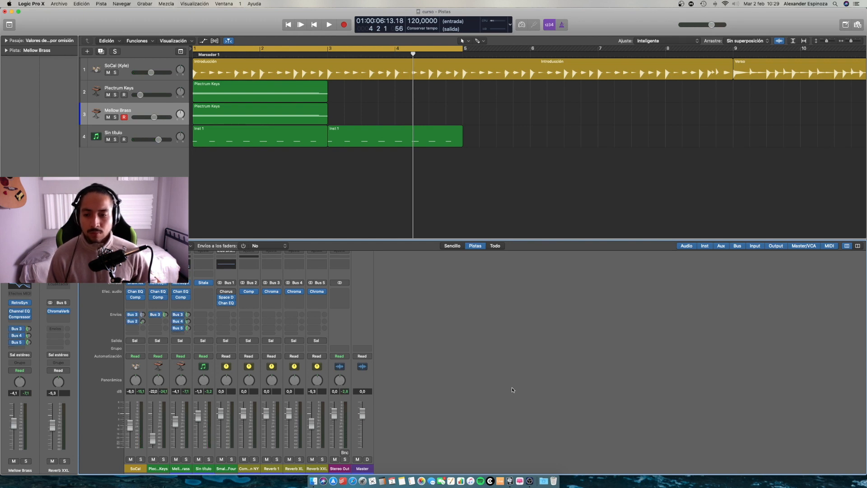
key("Return")
key("space")
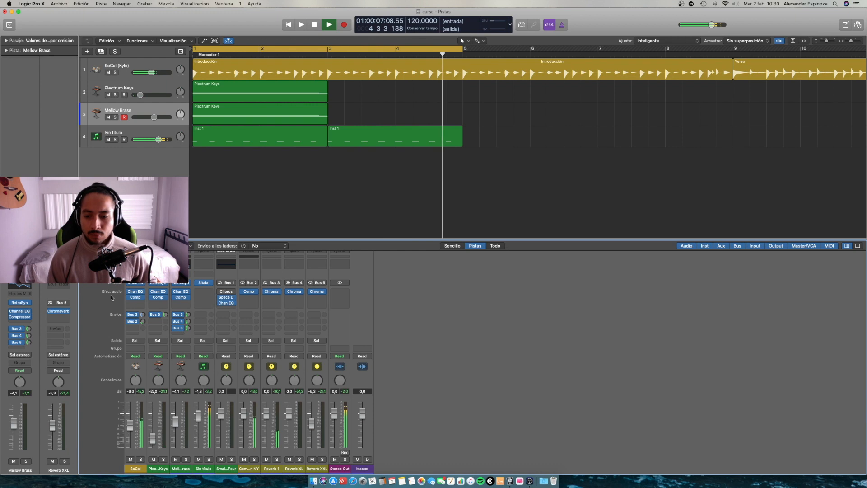
key("space")
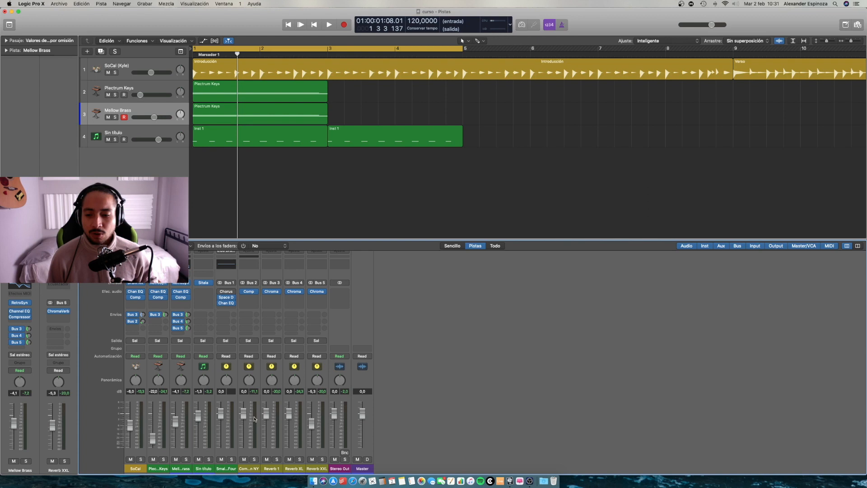
Step: Rename the Sin título channel to kick
double_click(206, 469)
type("kick")
key("Return")
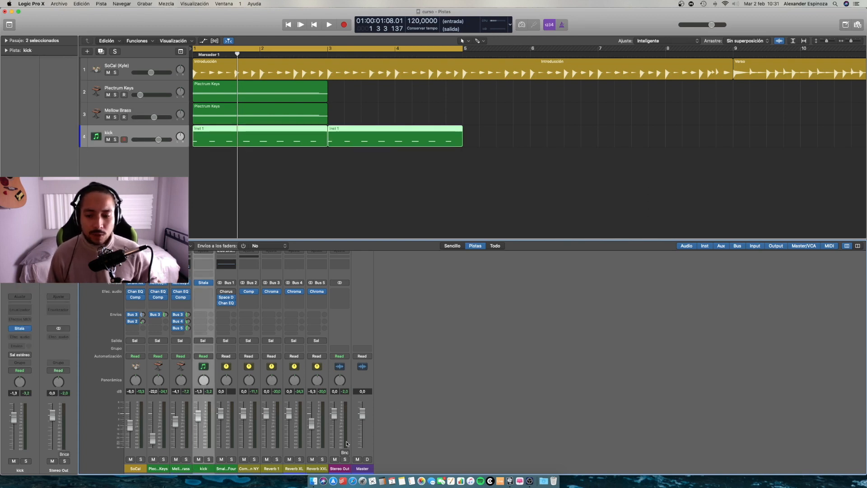
Step: Listen to the kick channel in solo, and return to the full mix
left_click(208, 459)
key("space")
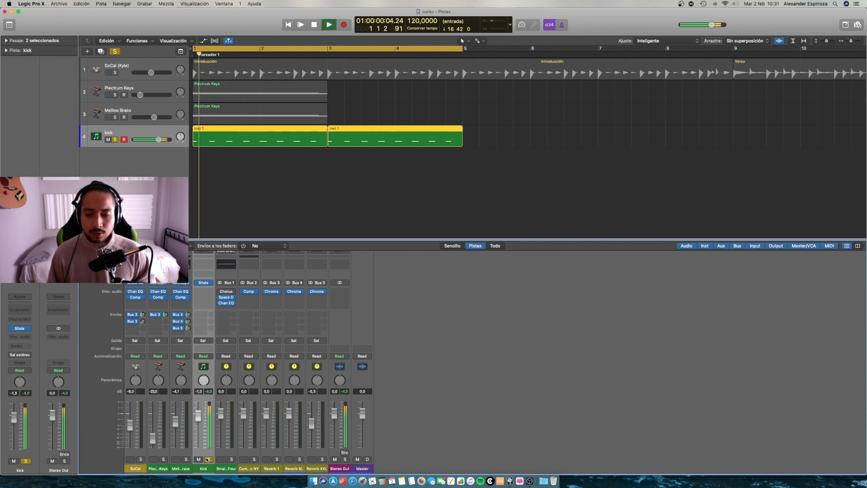
left_click(207, 459)
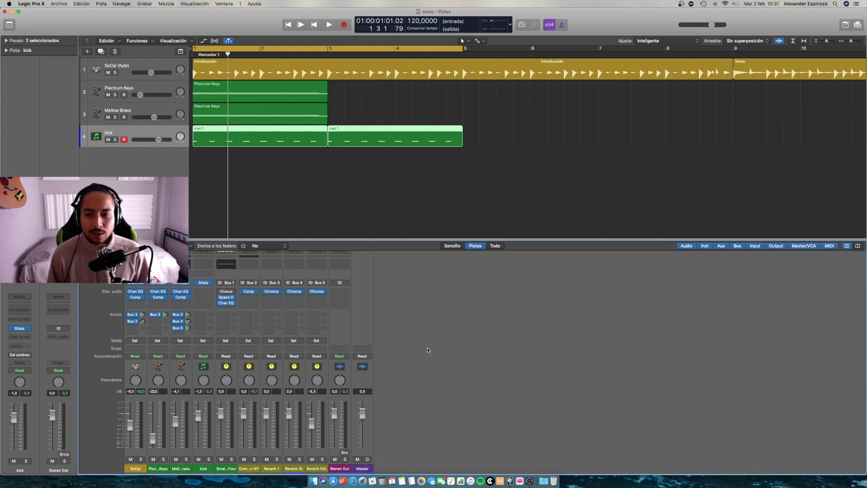
Step: Lower the kick channel volume to -2.3 dB and listen to it in the full mix
left_click_drag(198, 416, 199, 422)
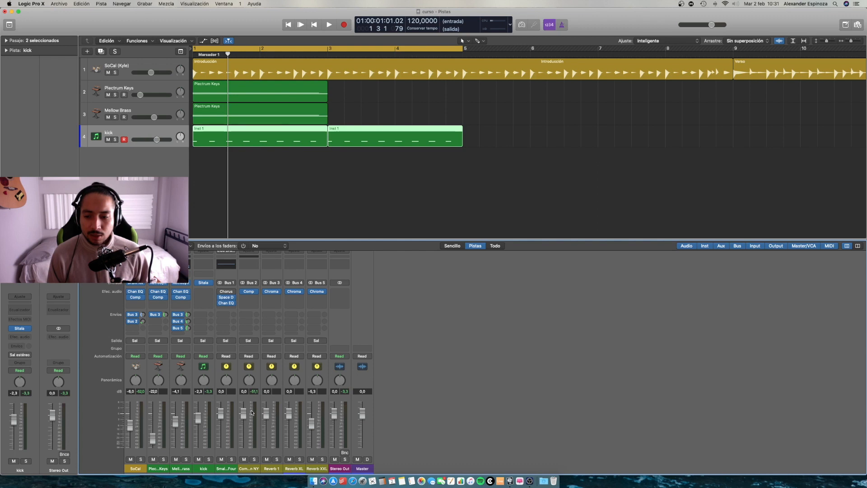
key("space")
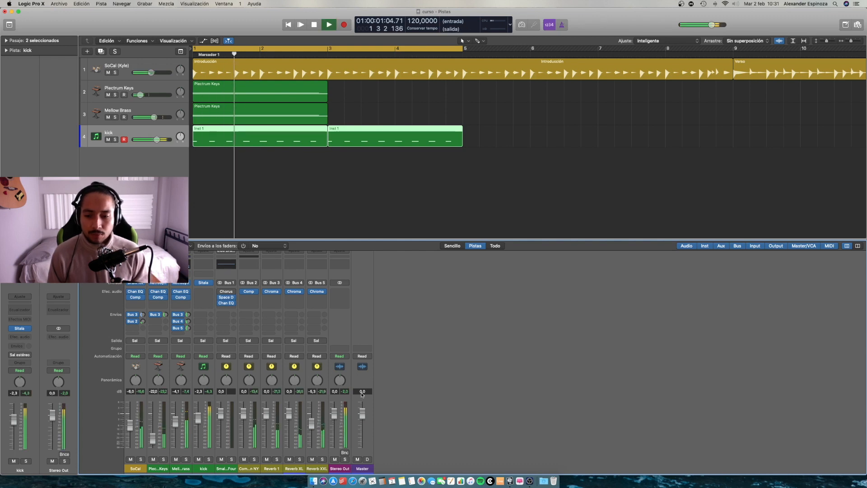
key("space")
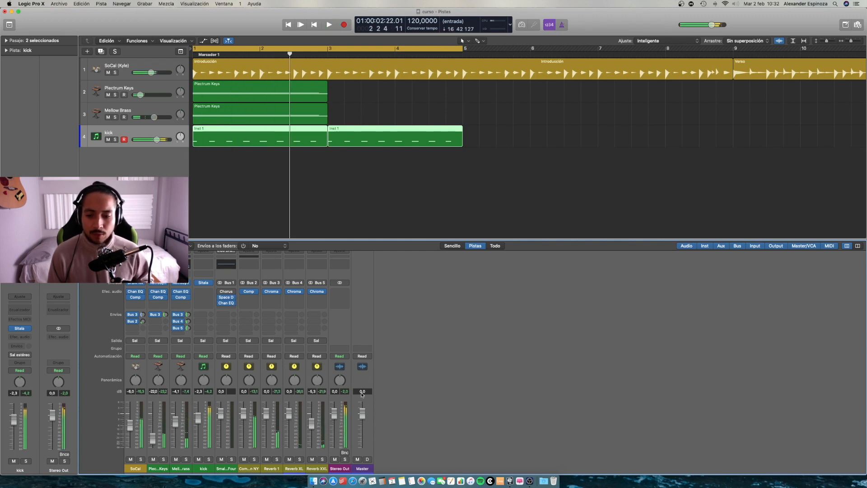